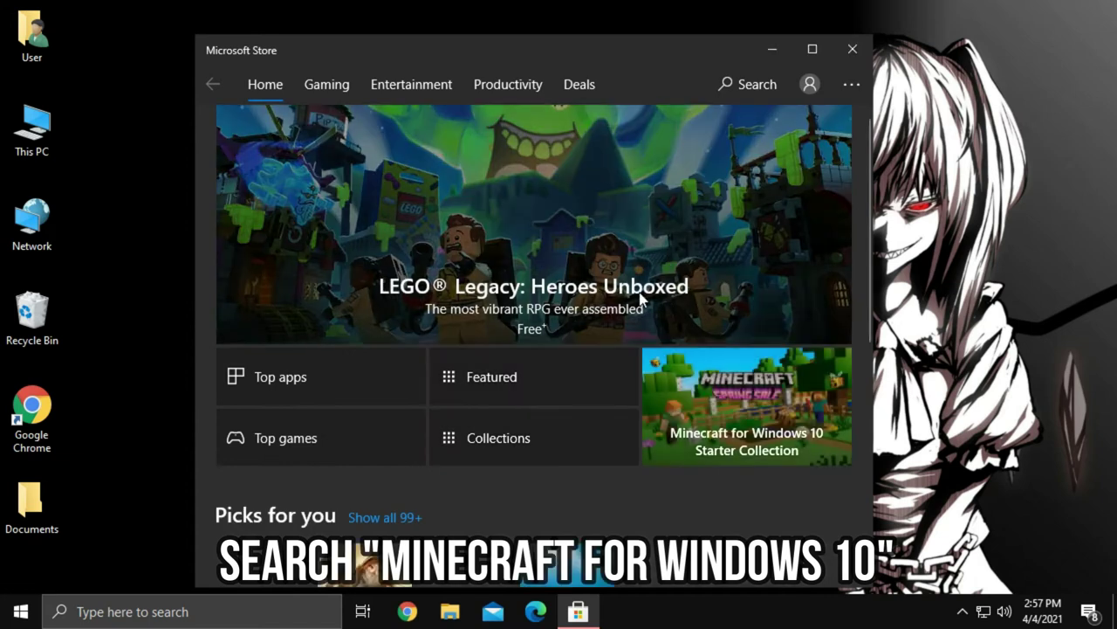
# Search the Microsoft Store for "minecraft", view the Minecraft for Windows 10 page, and close the store.
pyautogui.click(749, 84)
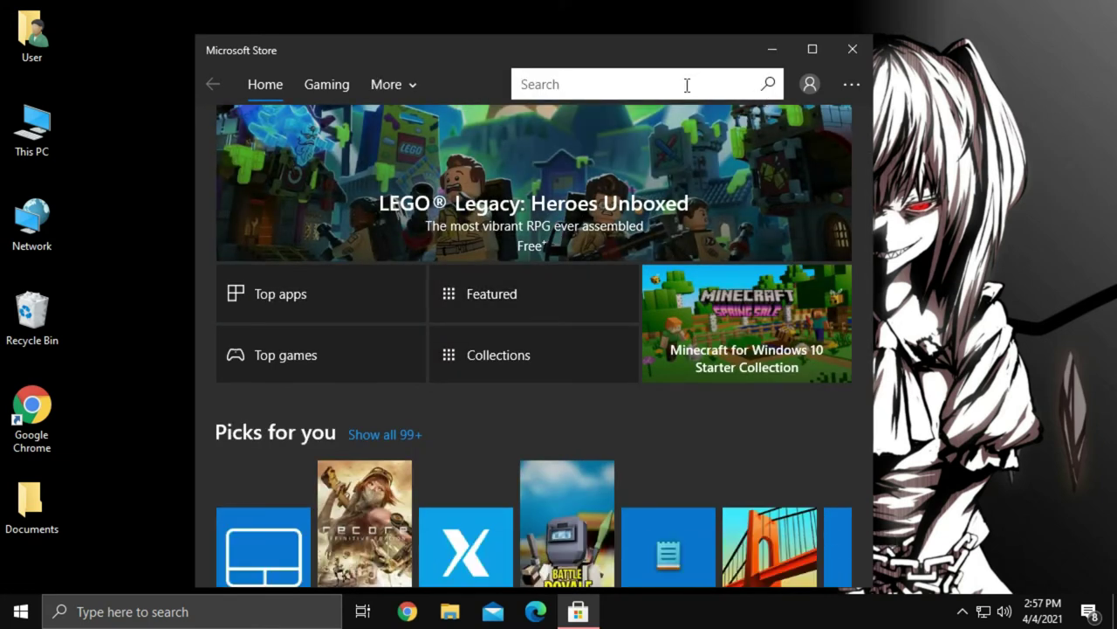
pyautogui.write('mine')
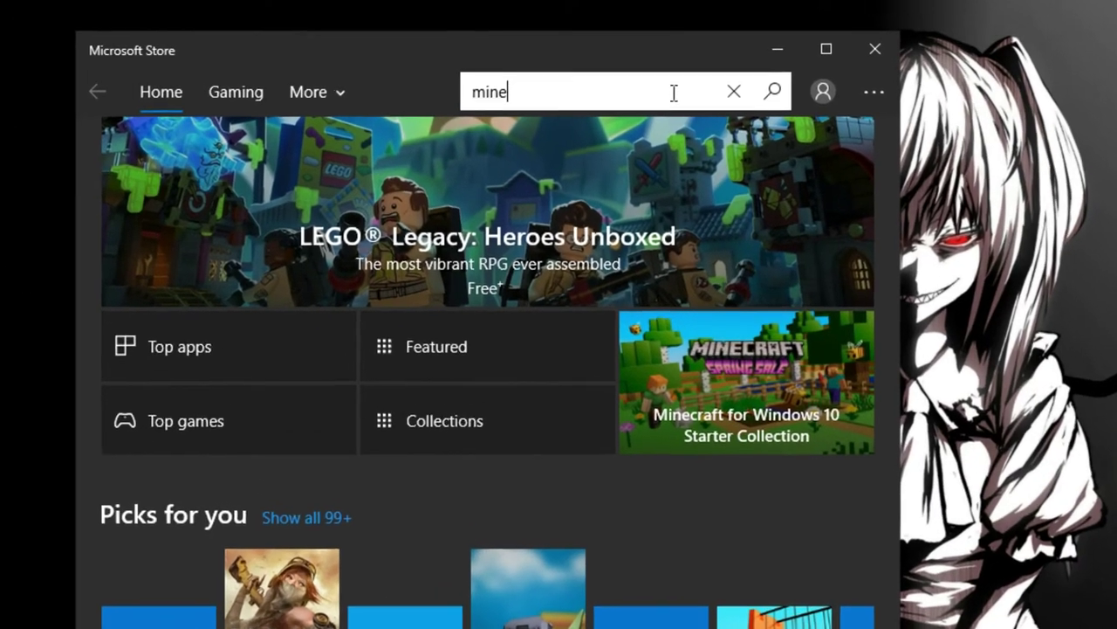
pyautogui.write('craft')
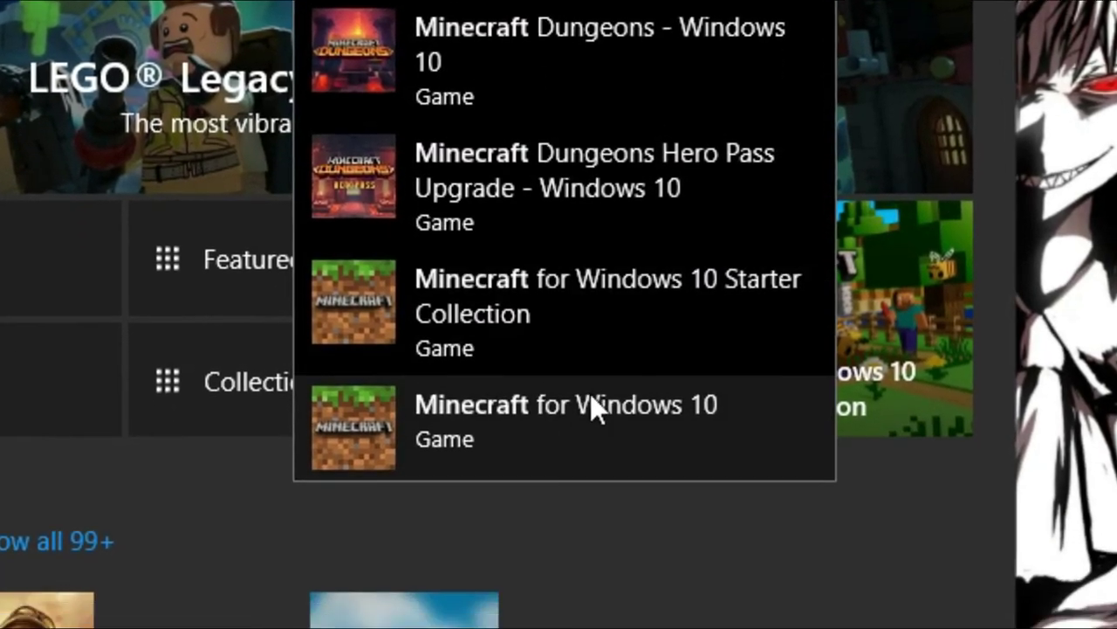
pyautogui.click(594, 555)
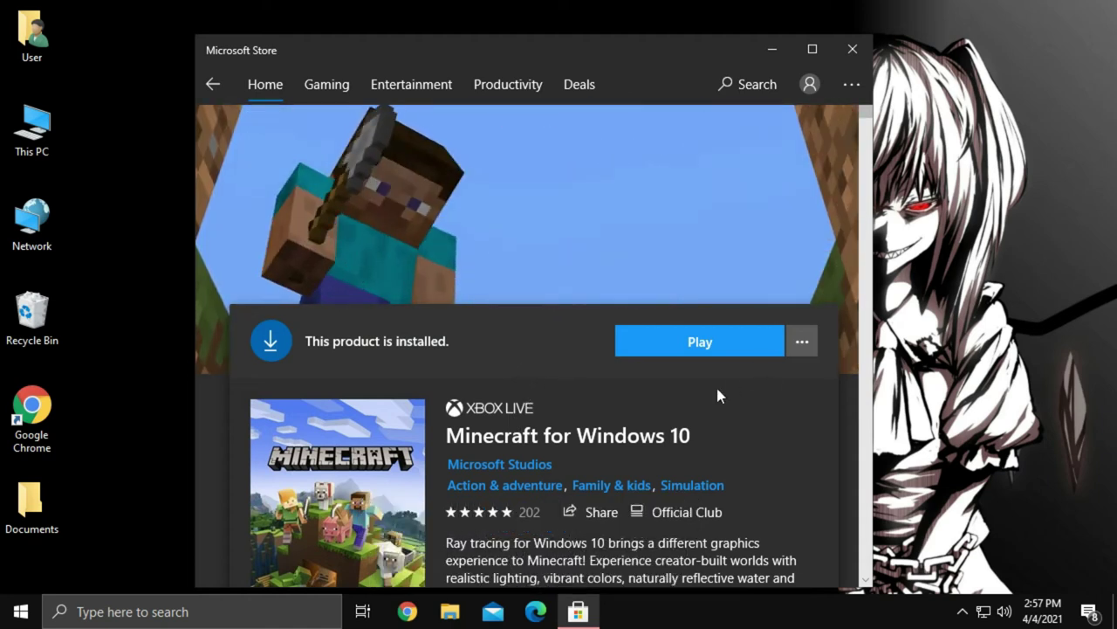
pyautogui.click(854, 51)
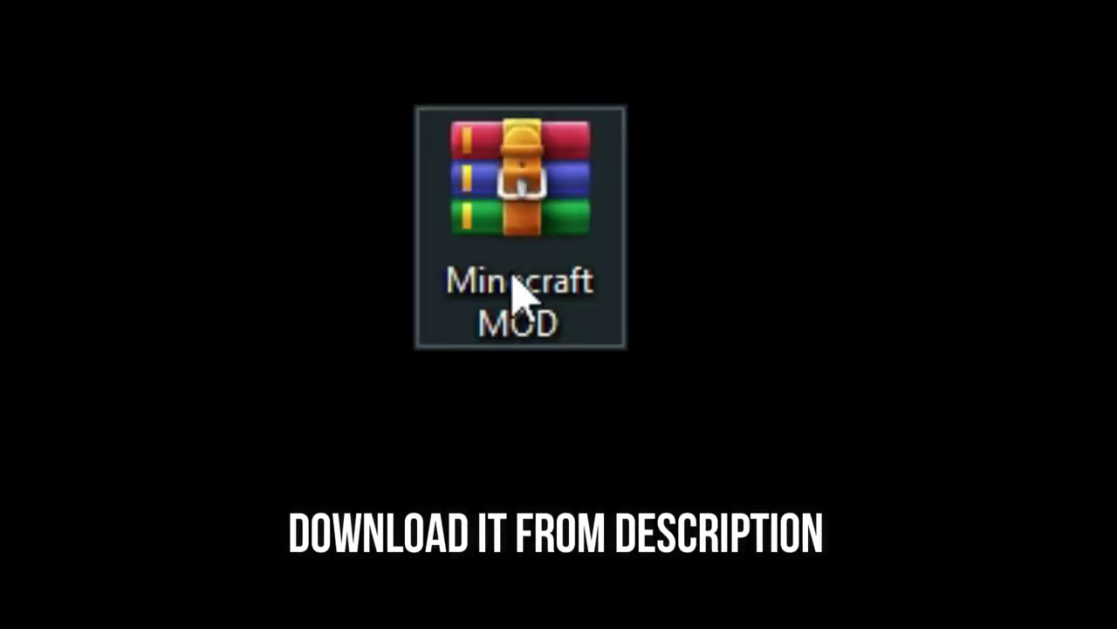
# Extract the Minecraft MOD archive onto the desktop with WinRAR.
pyautogui.doubleClick(513, 279)
pyautogui.rightClick(516, 279)
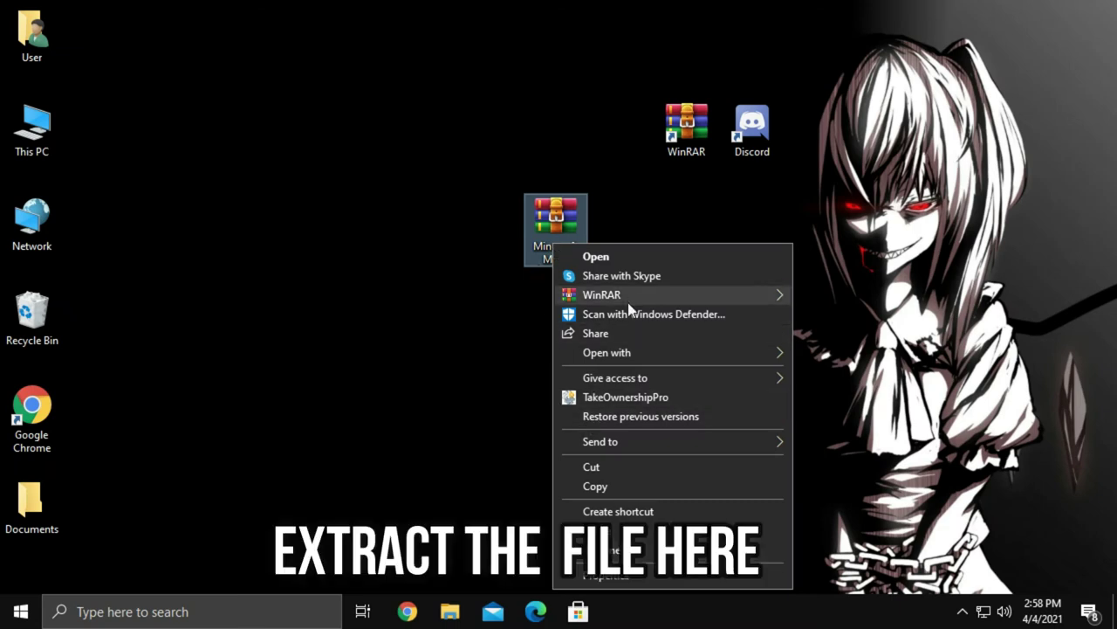
pyautogui.moveTo(631, 301)
pyautogui.click(844, 343)
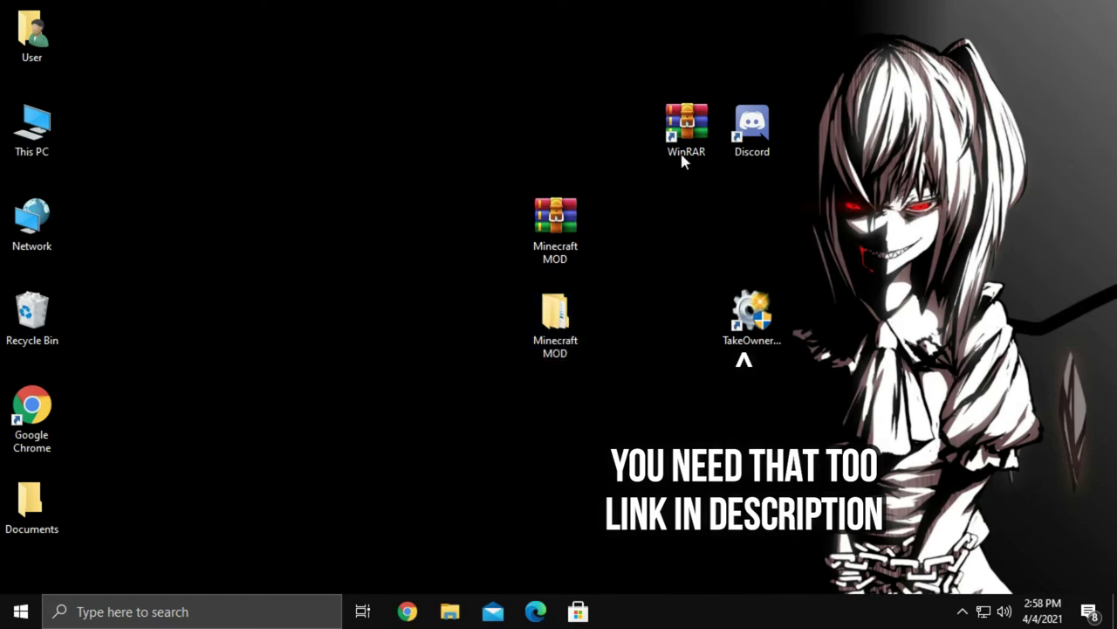
# Open the extracted Minecraft MOD folder from the desktop and snap its window to the right half of the screen.
pyautogui.moveTo(674, 142); pyautogui.dragTo(559, 149)
pyautogui.moveTo(752, 314); pyautogui.dragTo(653, 395)
pyautogui.doubleClick(572, 334)
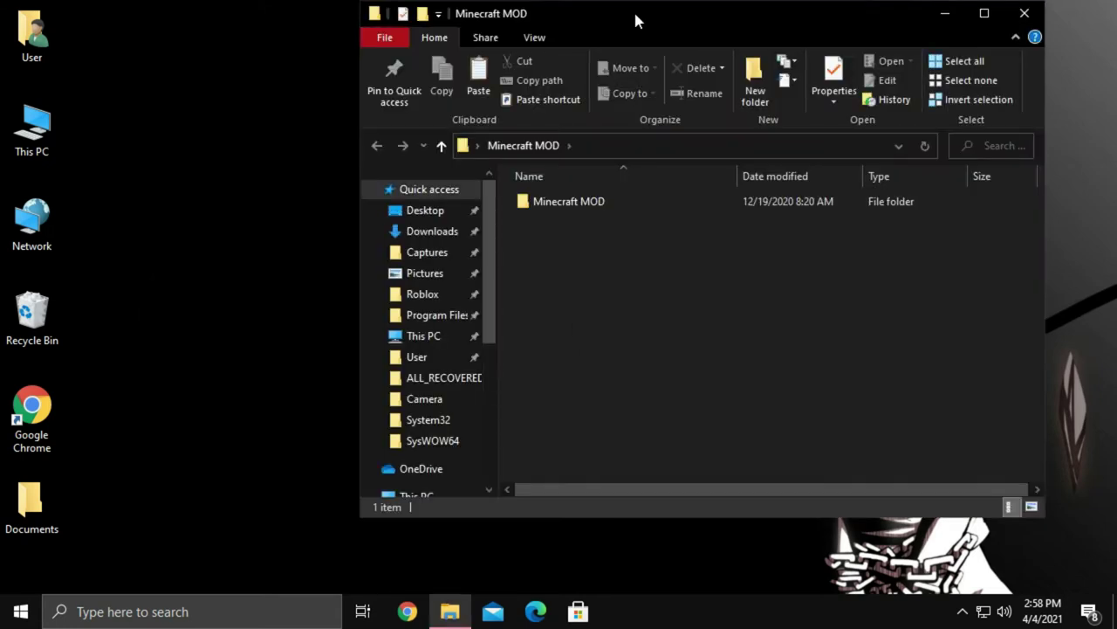
pyautogui.moveTo(633, 9); pyautogui.dragTo(1116, 35)
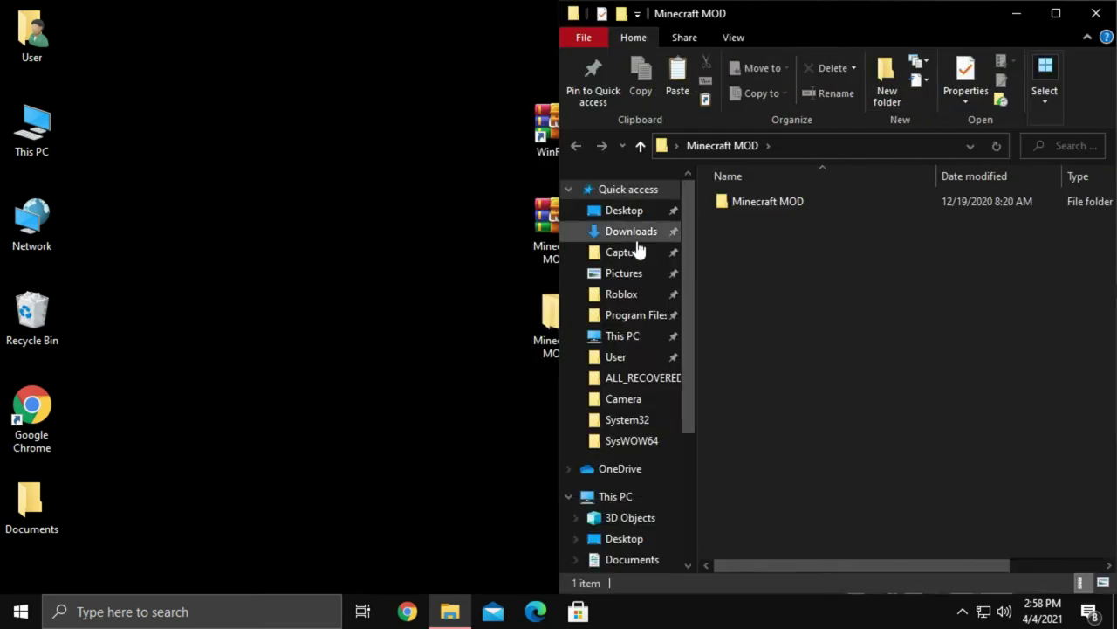
pyautogui.scroll(-1, 618, 506)
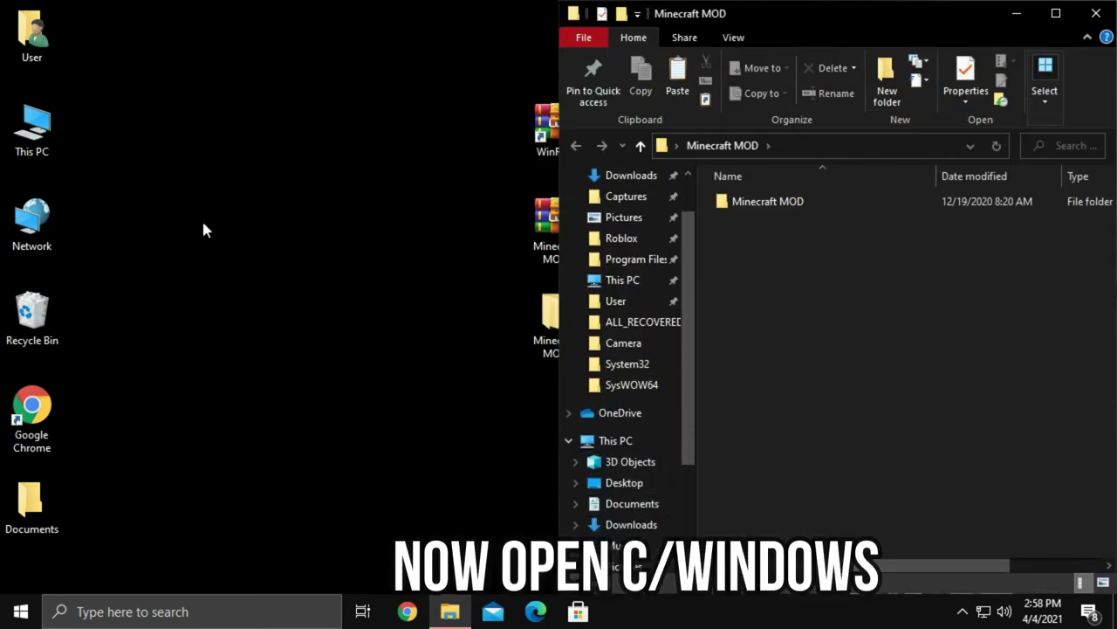
# Open This PC in a window filling the left half of the screen and go into Local Disk (C:).
pyautogui.doubleClick(51, 133)
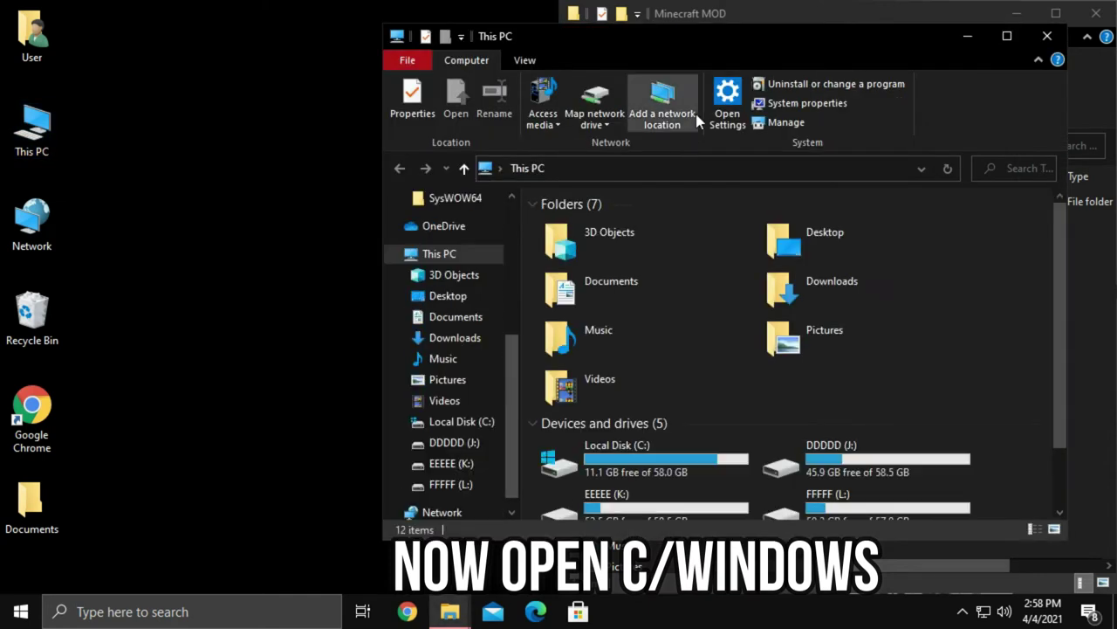
pyautogui.moveTo(698, 28); pyautogui.dragTo(5, 158)
pyautogui.scroll(-3, 237, 351)
pyautogui.doubleClick(229, 358)
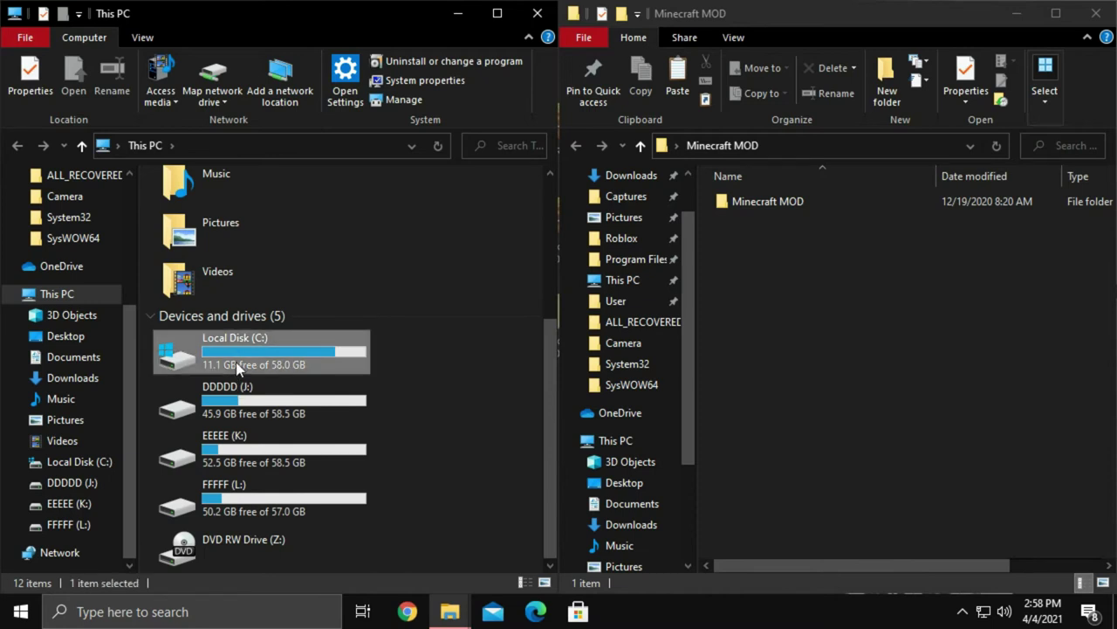
# Open the x64 folder inside the nested Minecraft MOD folder.
pyautogui.doubleClick(788, 206)
pyautogui.click(741, 206)
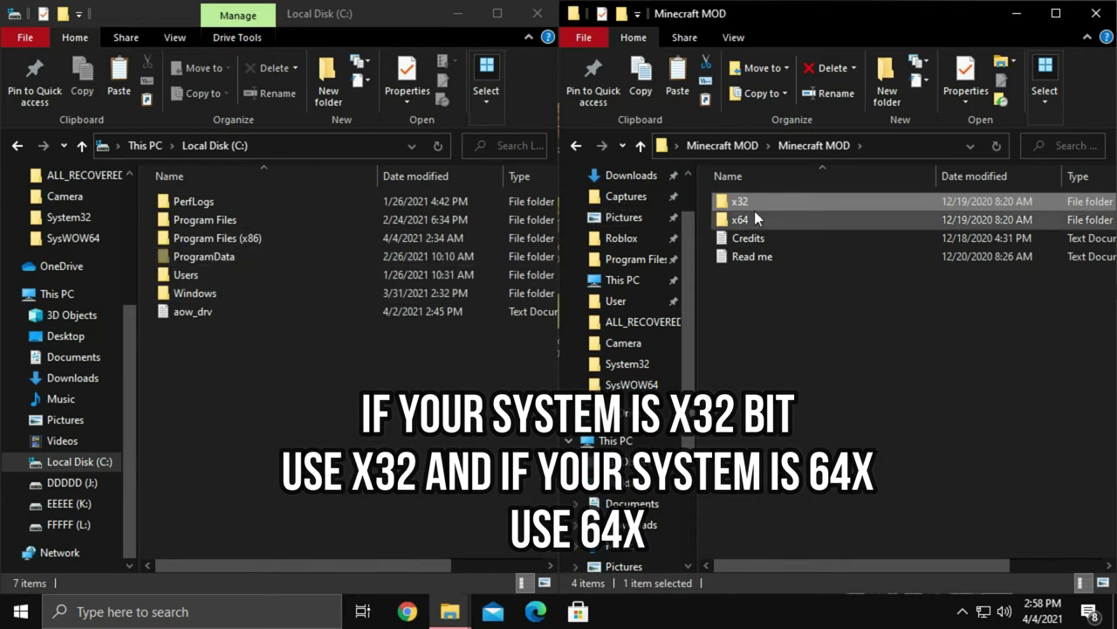
pyautogui.doubleClick(765, 208)
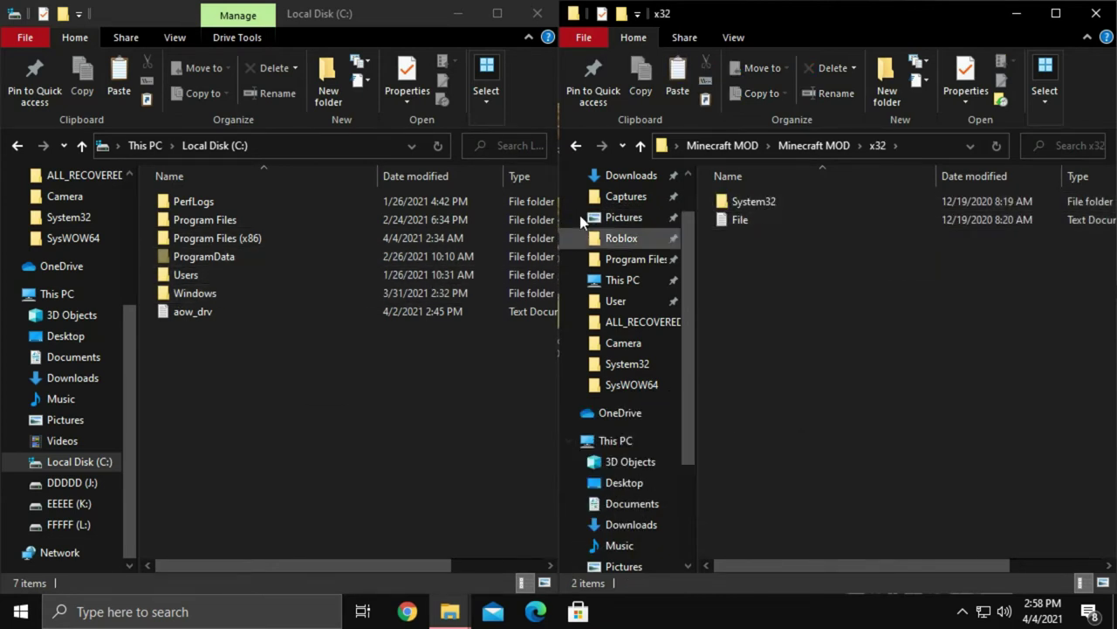
pyautogui.click(578, 146)
pyautogui.doubleClick(757, 219)
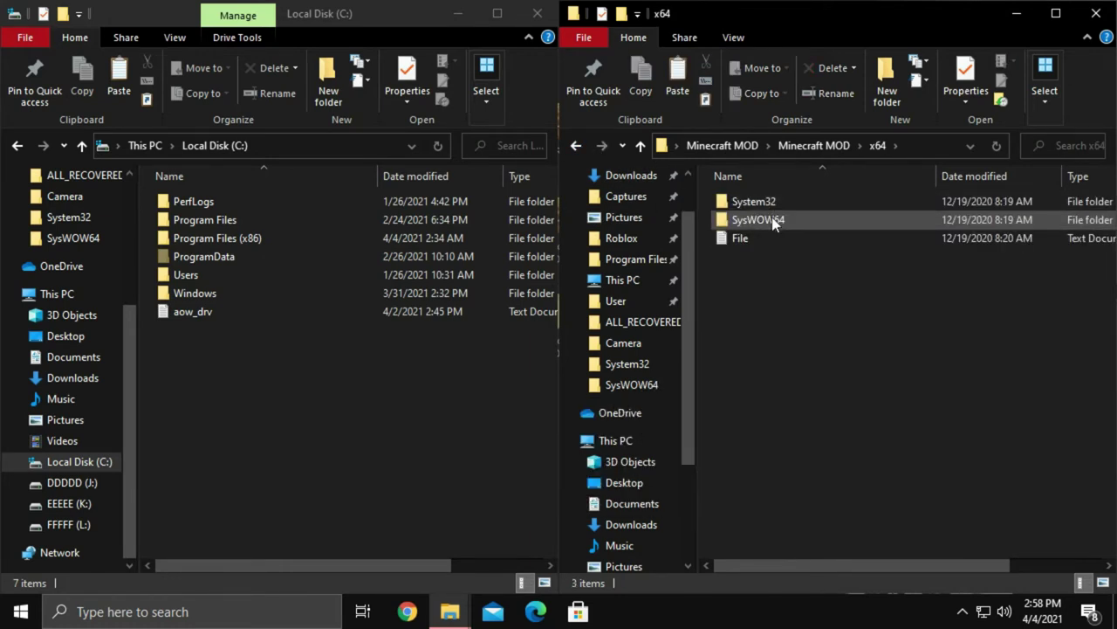
# Open C:\Windows\System32 in one window and the mod's x64\System32 folder in the other.
pyautogui.click(208, 298)
pyautogui.doubleClick(208, 298)
pyautogui.scroll(-7, 310, 392)
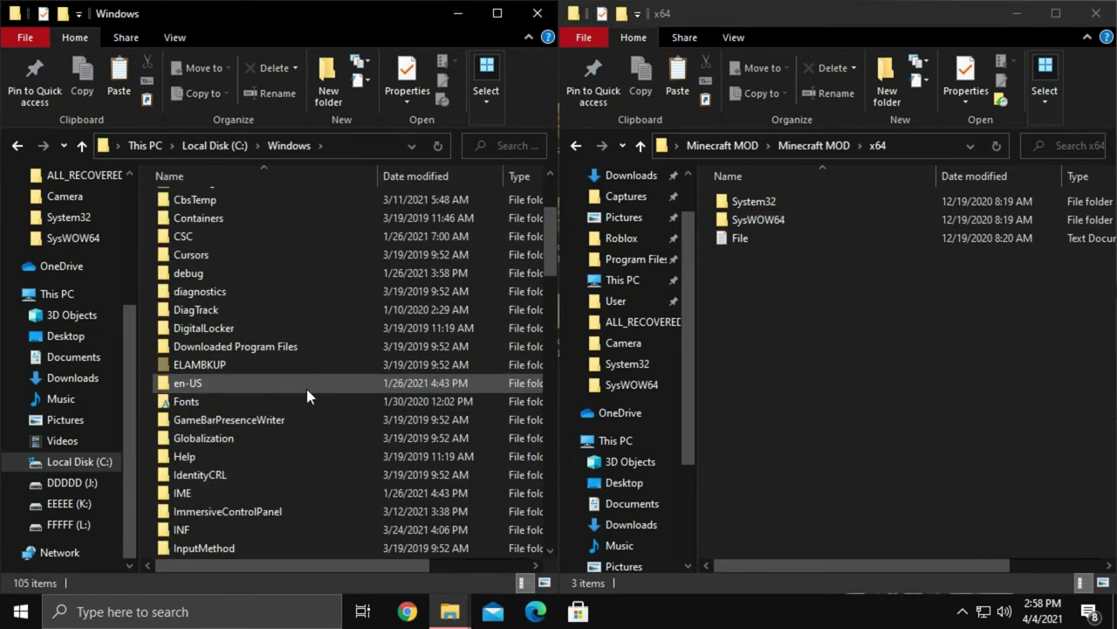
pyautogui.scroll(-13, 308, 396)
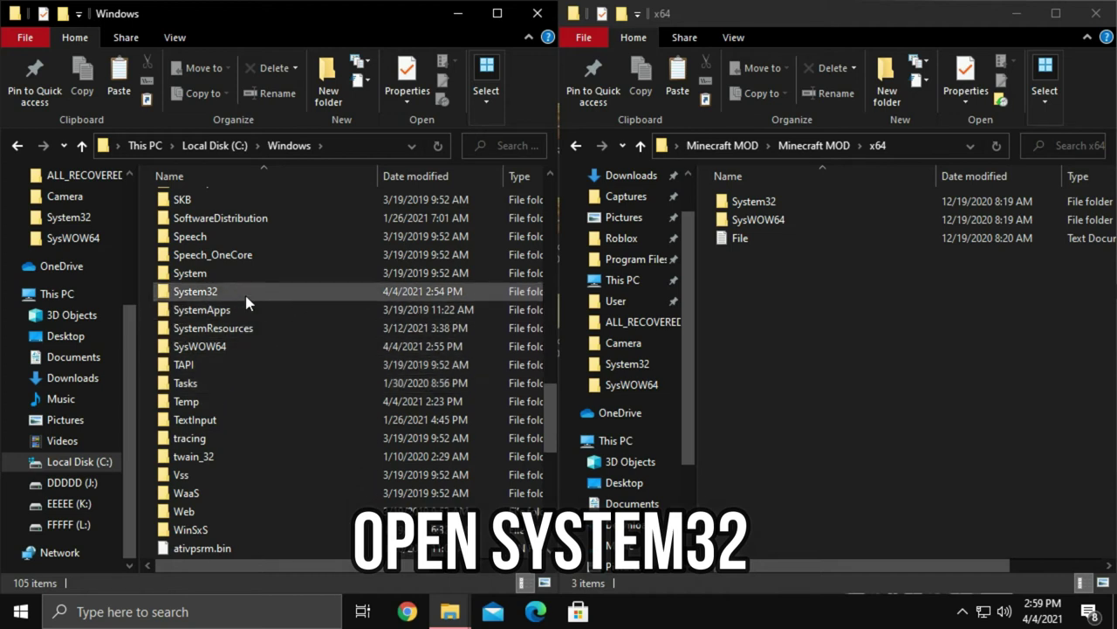
pyautogui.doubleClick(288, 292)
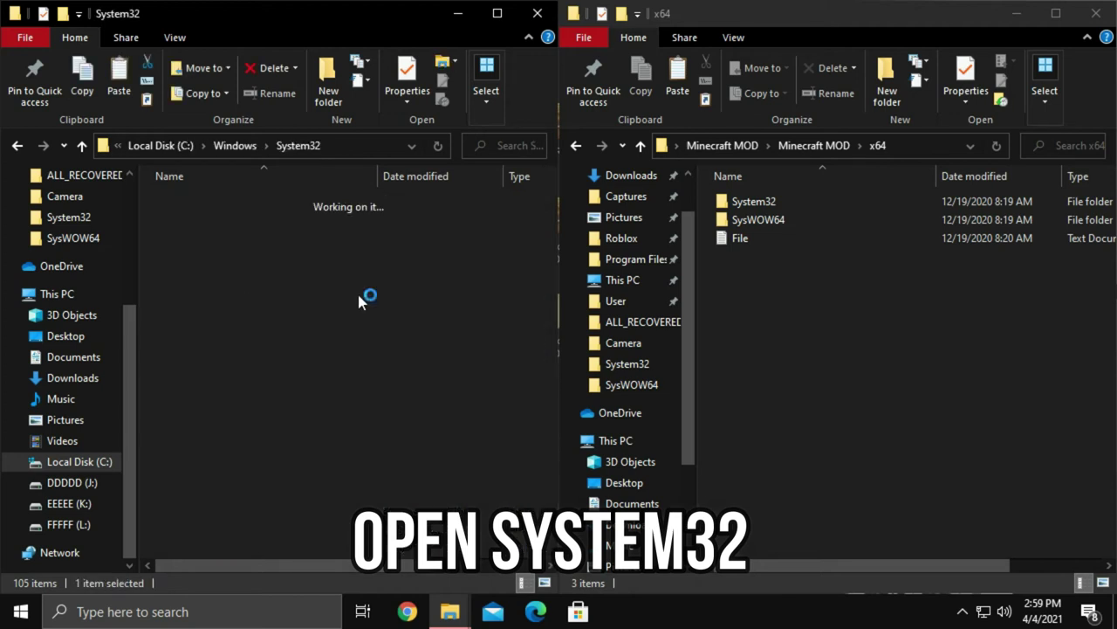
pyautogui.doubleClick(747, 201)
# Take ownership of Windows.ApplicationModel.Store.dll in C:\Windows\System32 using TakeOwnershipPro, and close the tool.
pyautogui.scroll(-15, 443, 341)
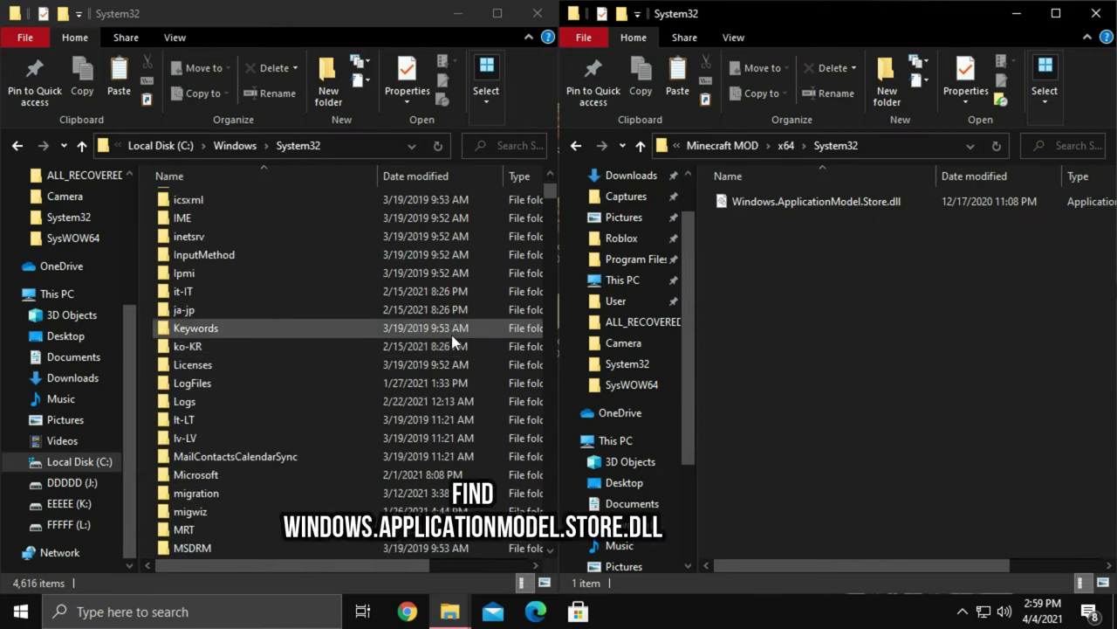
pyautogui.scroll(-7, 451, 334)
pyautogui.moveTo(551, 200); pyautogui.dragTo(566, 482)
pyautogui.scroll(-13, 424, 451)
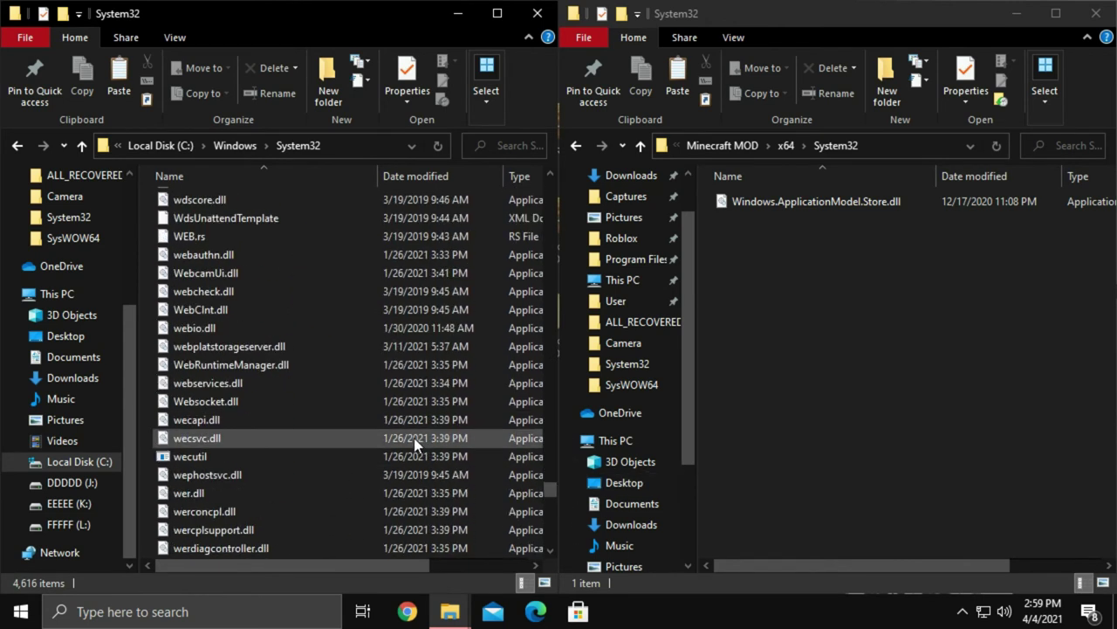
pyautogui.scroll(-18, 414, 437)
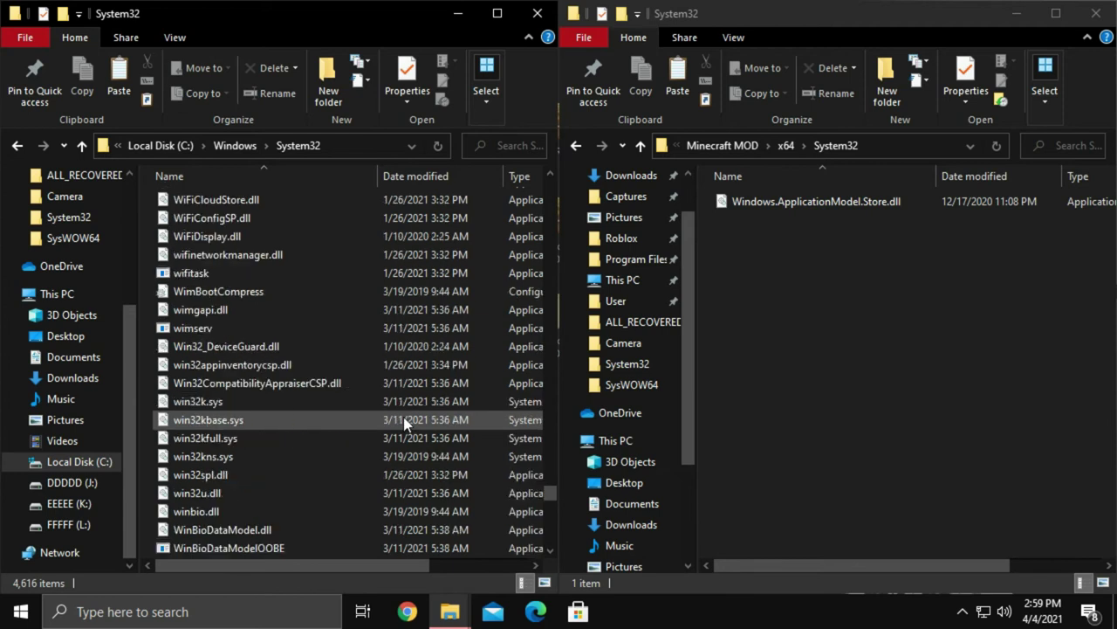
pyautogui.scroll(-6, 405, 423)
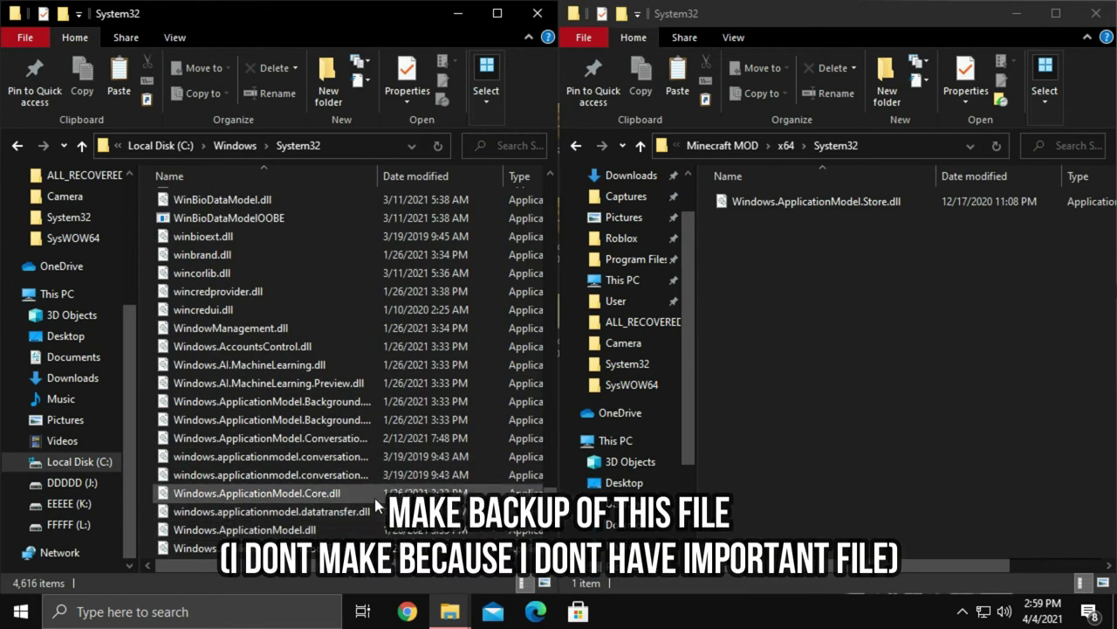
pyautogui.scroll(-2, 377, 504)
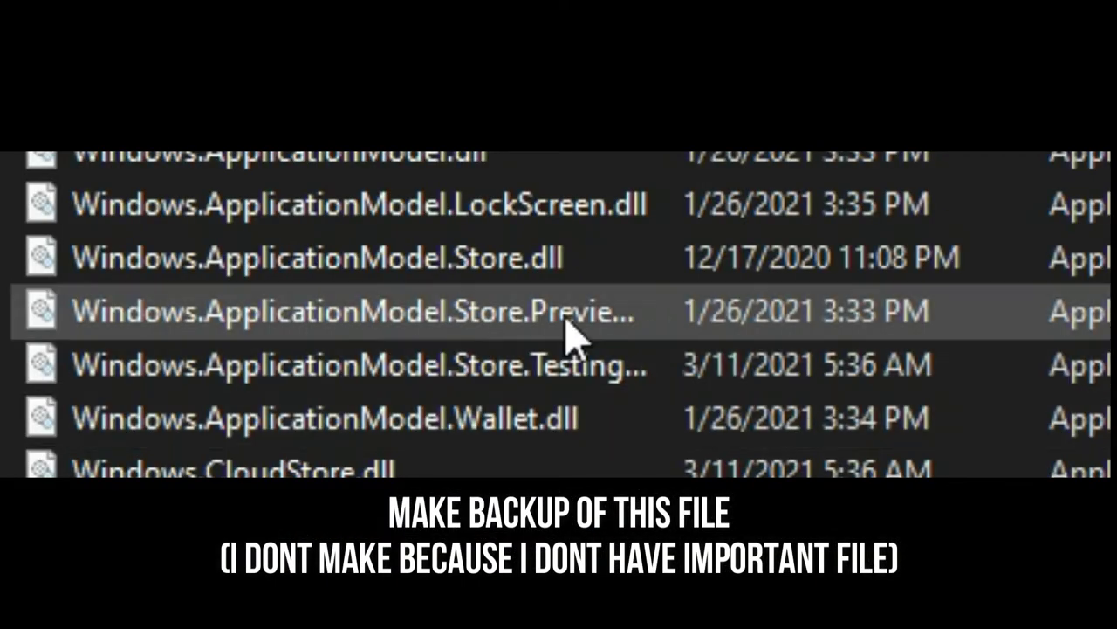
pyautogui.click(557, 281)
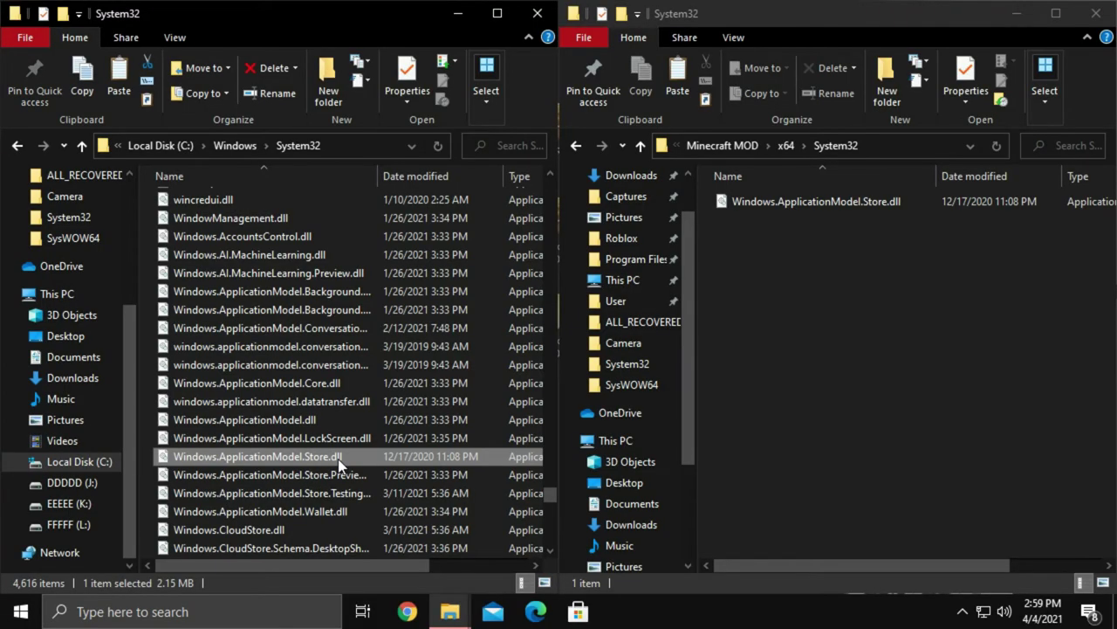
pyautogui.rightClick(339, 463)
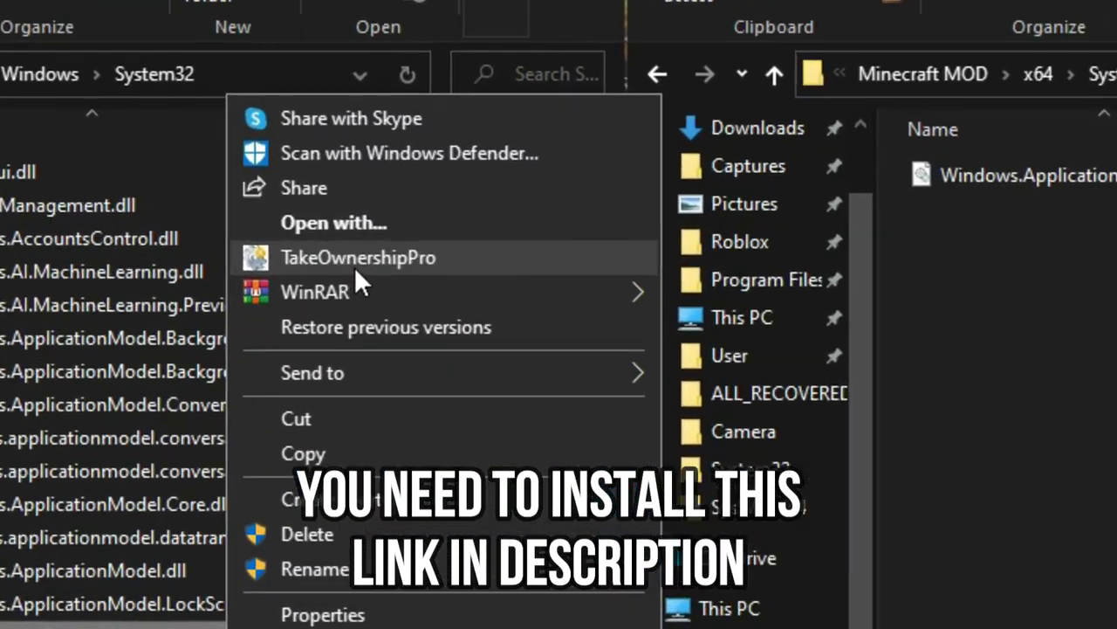
pyautogui.click(358, 258)
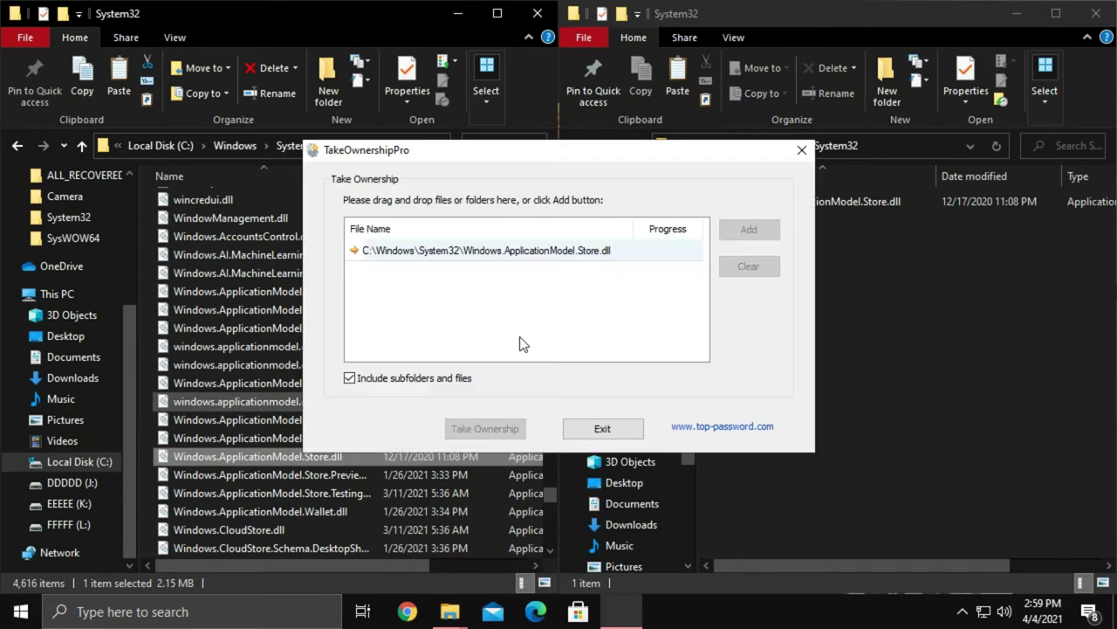
pyautogui.click(500, 253)
pyautogui.click(484, 427)
pyautogui.click(801, 152)
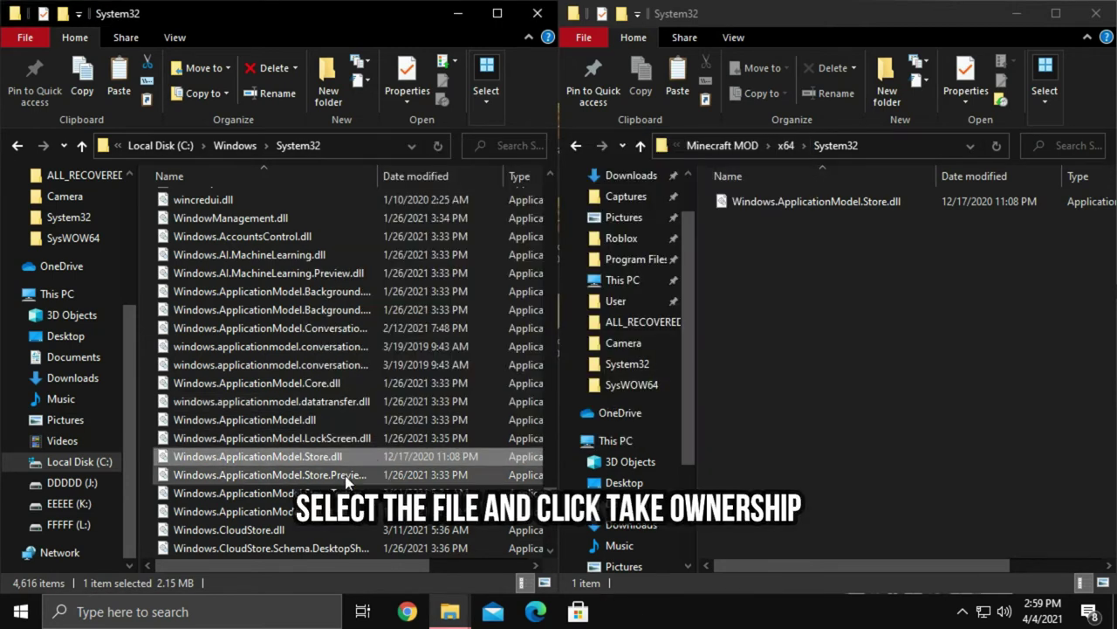
# Delete Windows.ApplicationModel.Store.dll from C:\Windows\System32 and paste in the copy from the mod's x64\System32 folder with administrator permission.
pyautogui.rightClick(342, 455)
pyautogui.click(385, 387)
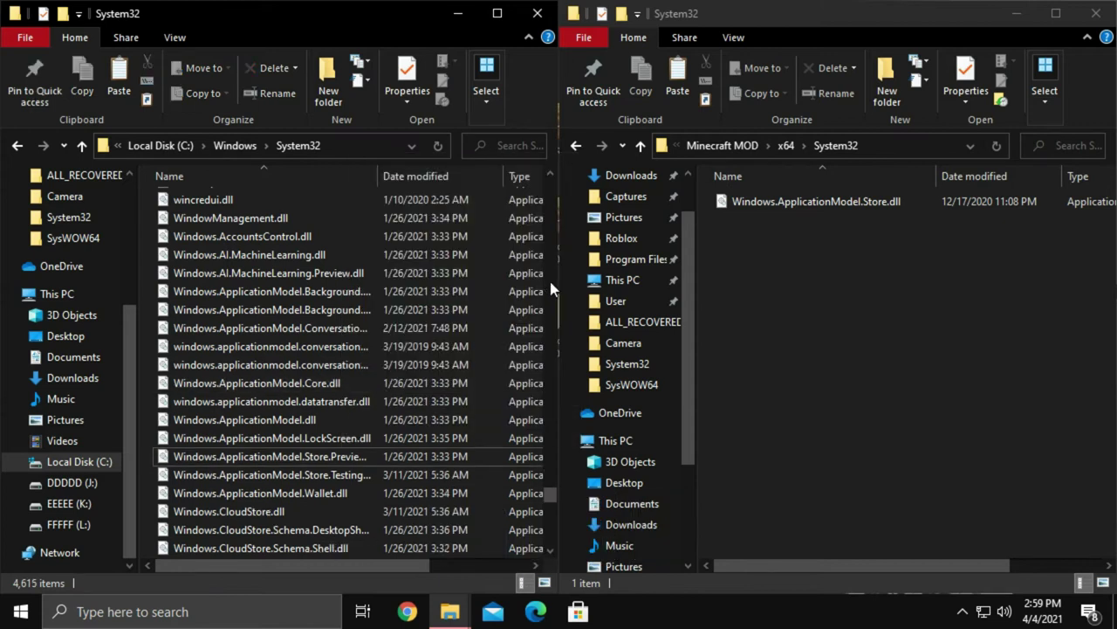
pyautogui.click(777, 210)
pyautogui.rightClick(777, 204)
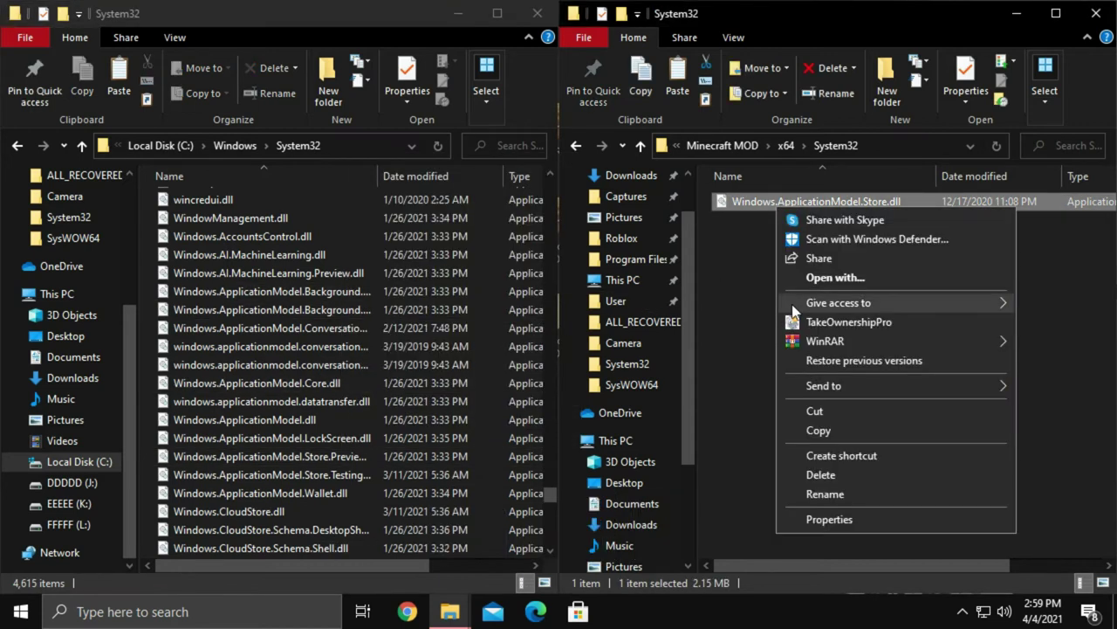
pyautogui.click(801, 423)
pyautogui.rightClick(158, 400)
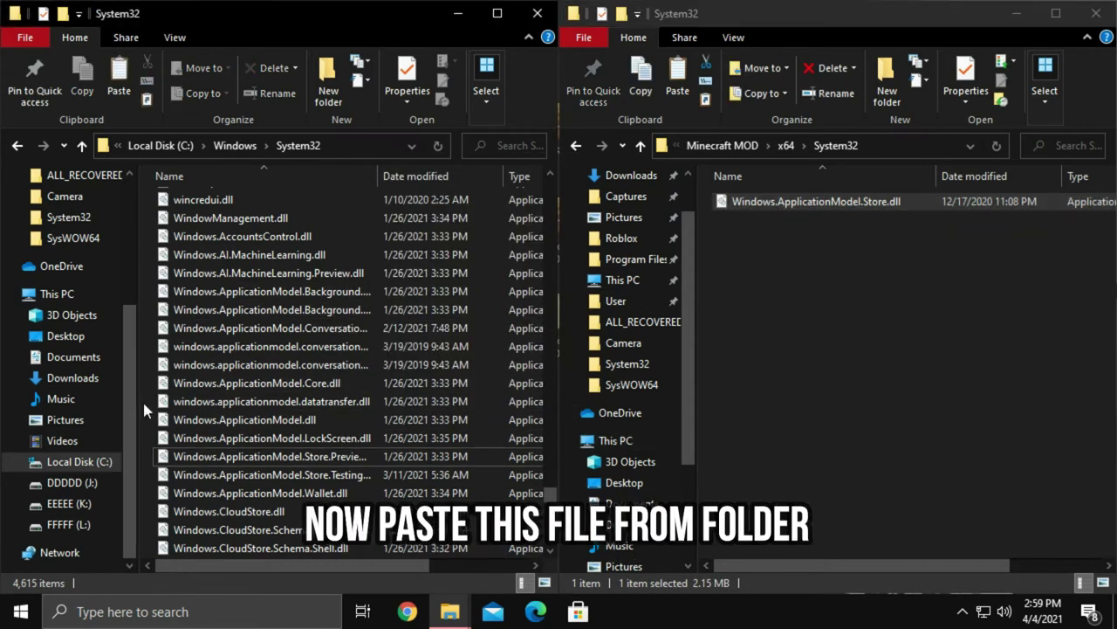
pyautogui.click(187, 277)
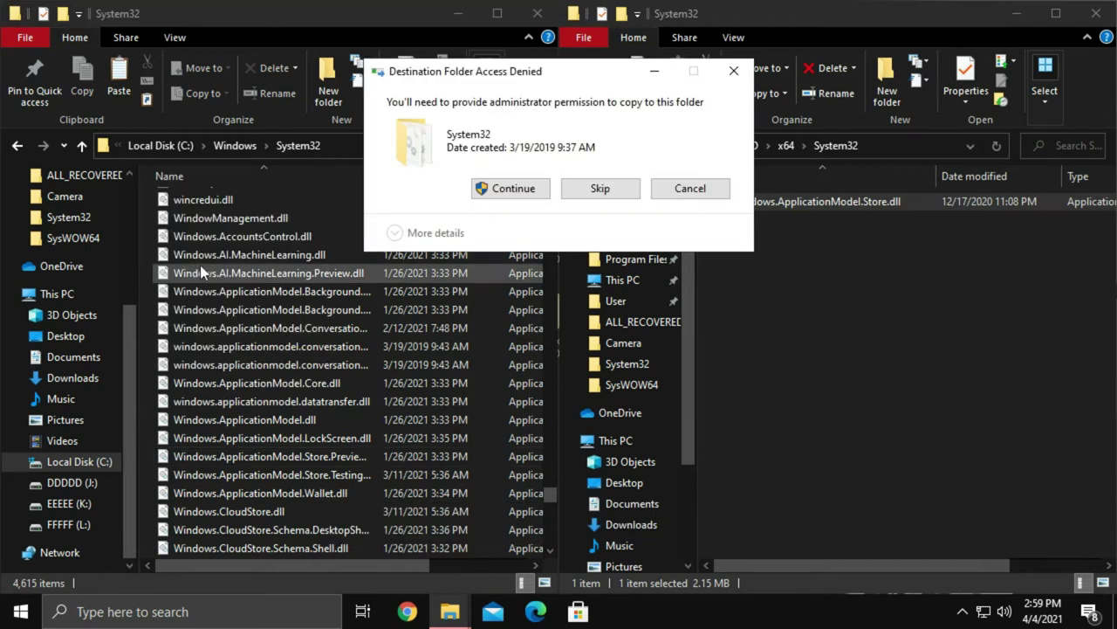
pyautogui.click(482, 194)
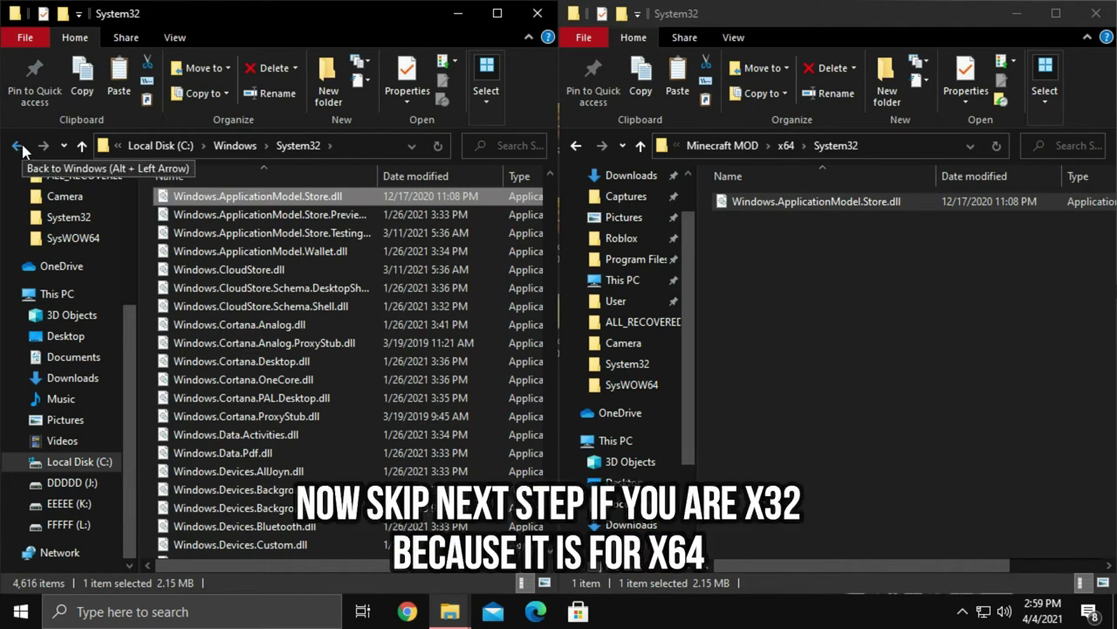
# Open C:\Windows\SysWOW64 in one window and the mod's x64\SysWOW64 folder in the other.
pyautogui.click(21, 149)
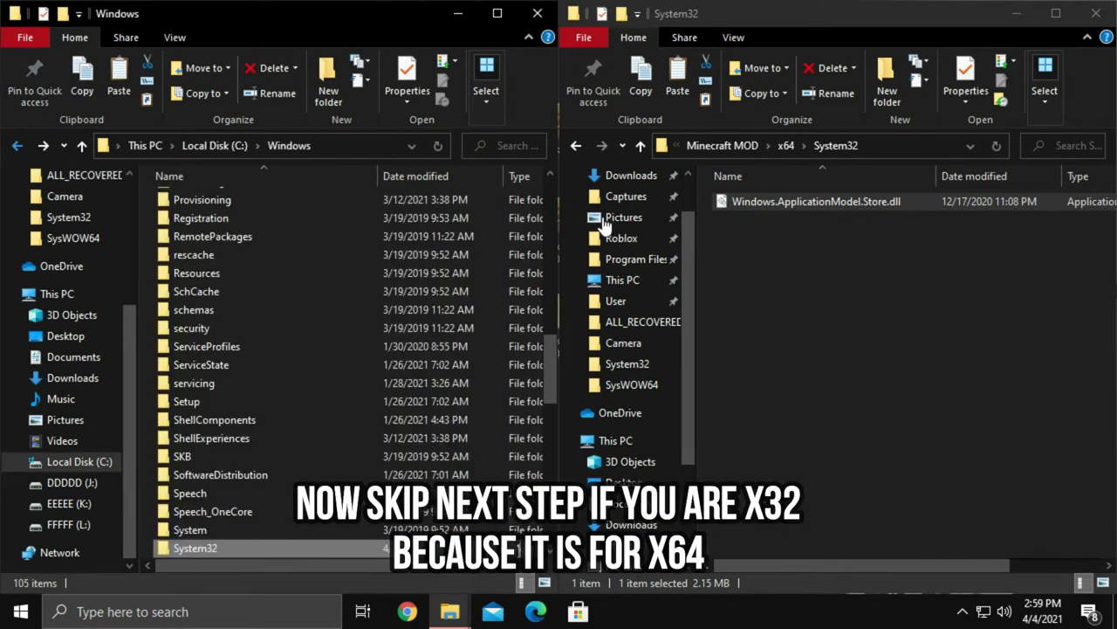
pyautogui.click(767, 226)
pyautogui.click(575, 146)
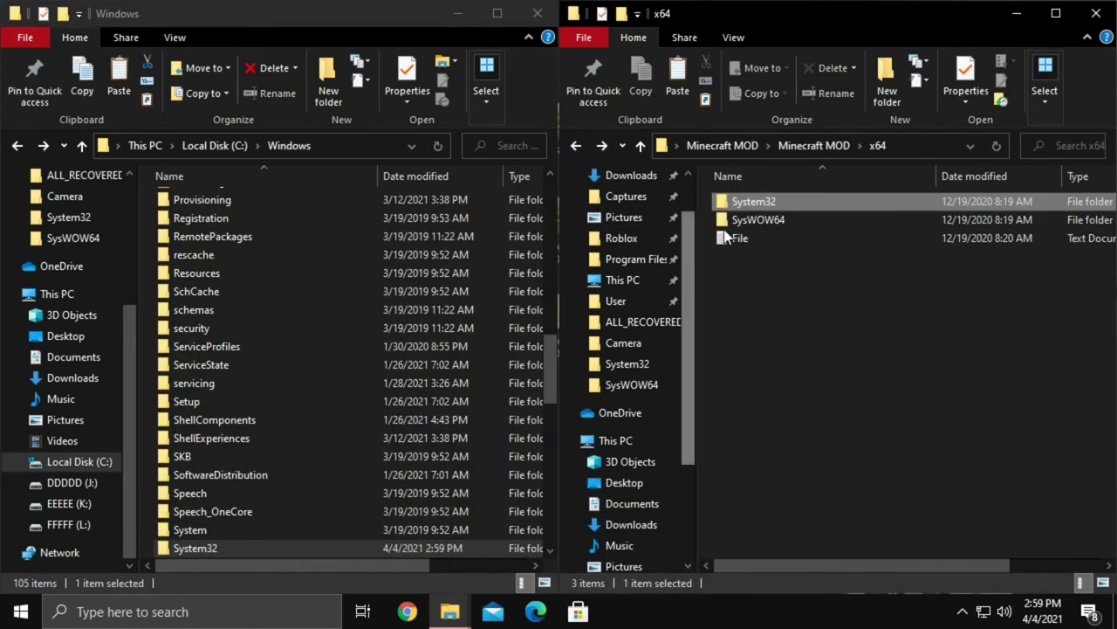
pyautogui.click(760, 224)
pyautogui.doubleClick(759, 223)
pyautogui.scroll(-2, 254, 472)
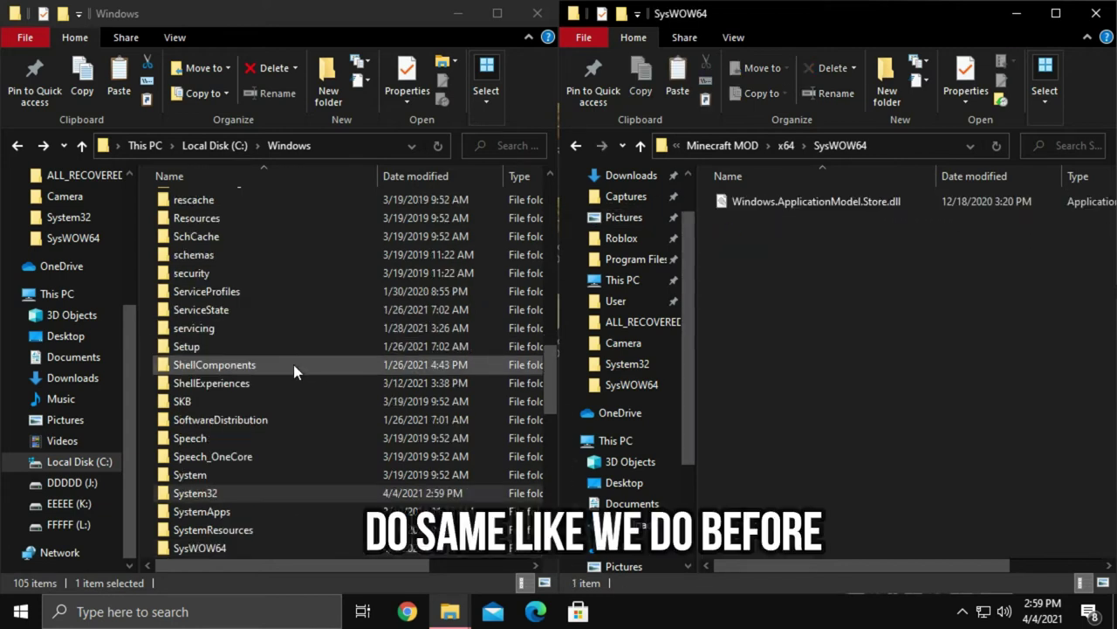
pyautogui.doubleClick(235, 494)
# Take ownership of Windows.ApplicationModel.Store.dll in C:\Windows\SysWOW64 using TakeOwnershipPro, and exit the tool.
pyautogui.scroll(-6, 262, 432)
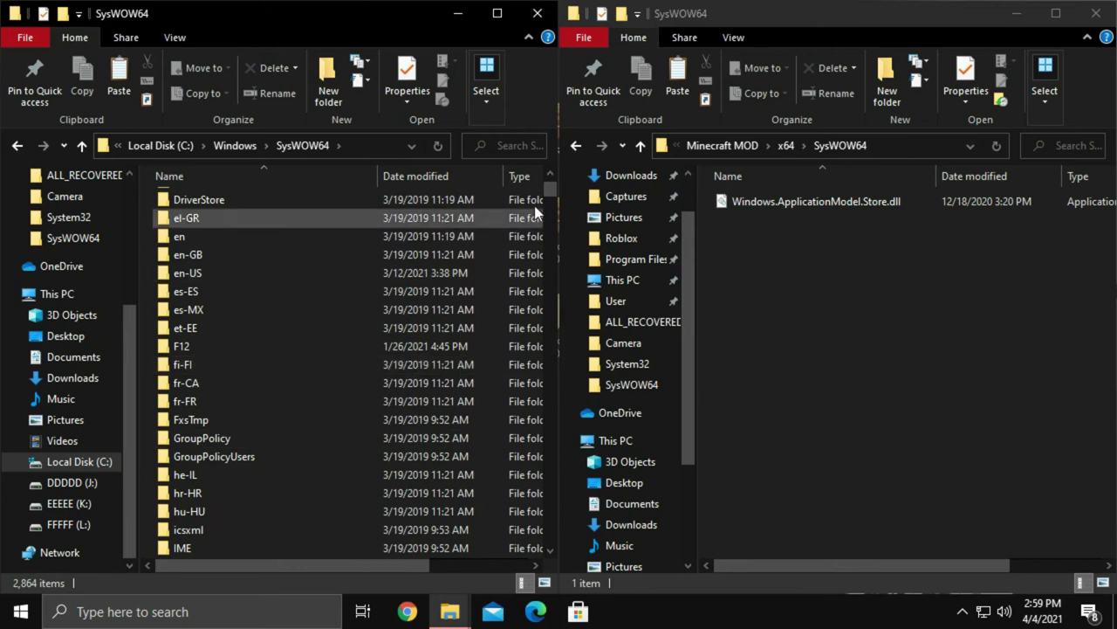
pyautogui.moveTo(534, 210); pyautogui.dragTo(541, 447)
pyautogui.scroll(-13, 469, 453)
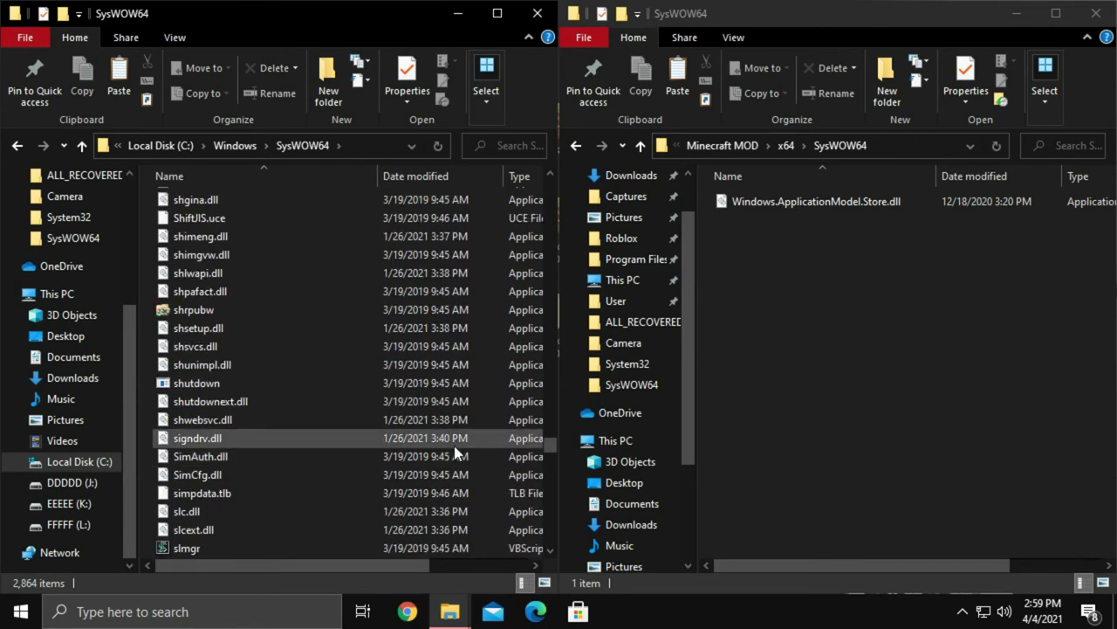
pyautogui.scroll(-15, 546, 471)
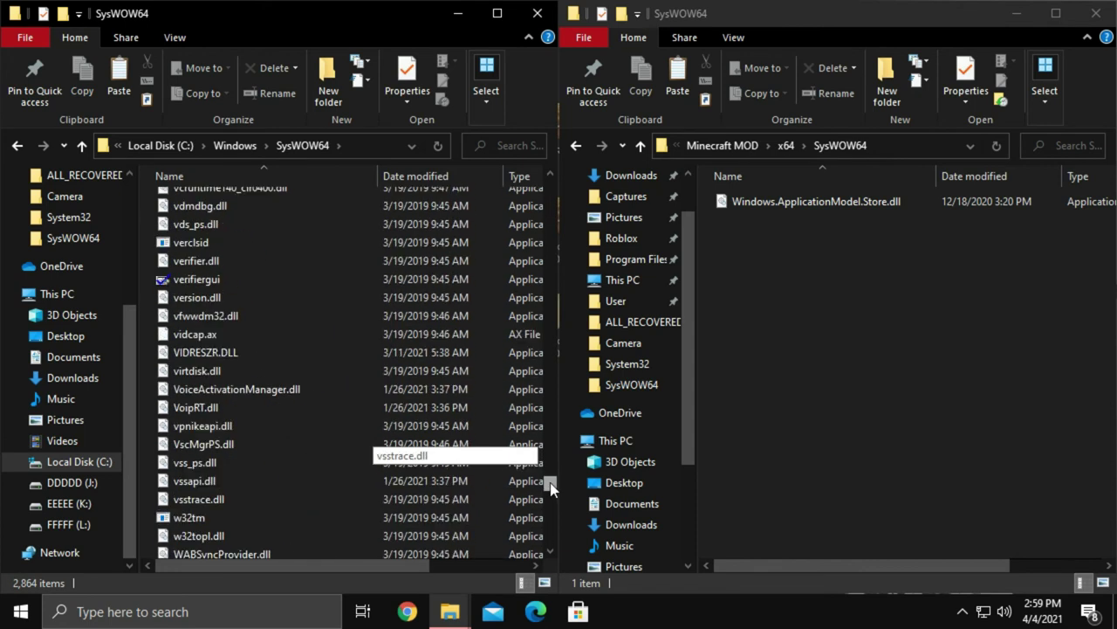
pyautogui.scroll(-10, 406, 481)
pyautogui.scroll(-15, 427, 476)
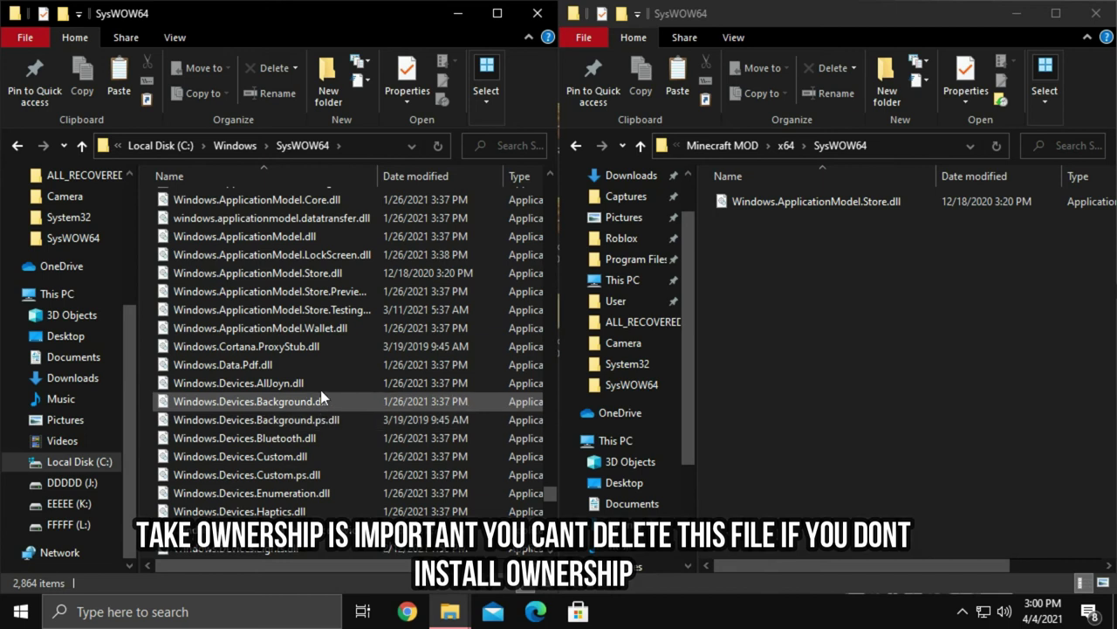
pyautogui.click(334, 274)
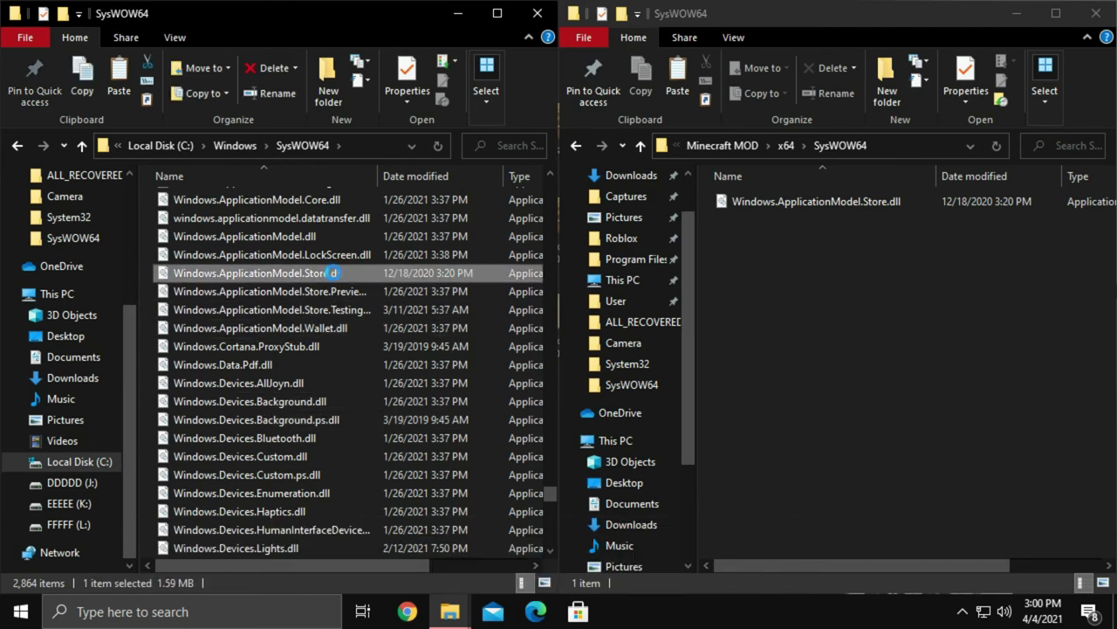
pyautogui.rightClick(335, 275)
pyautogui.click(408, 365)
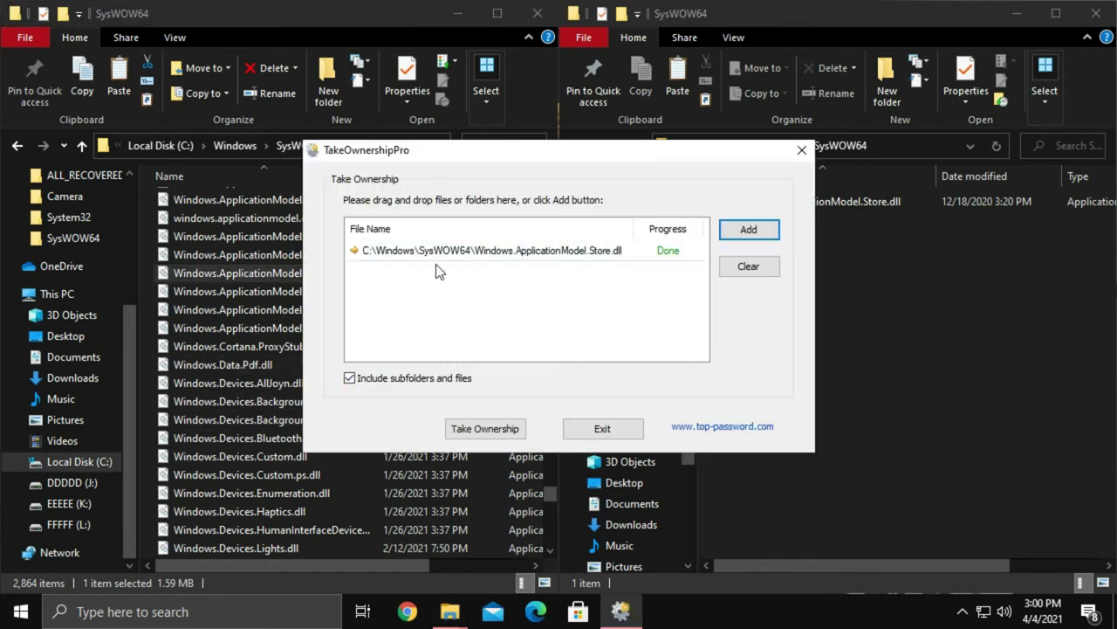
pyautogui.click(524, 427)
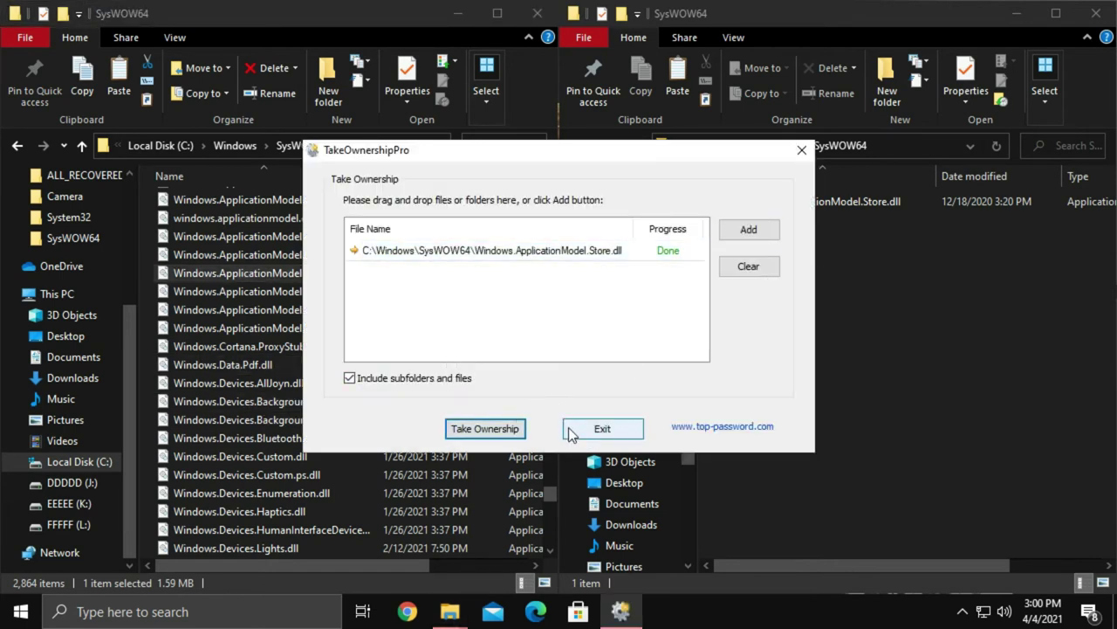
pyautogui.click(572, 428)
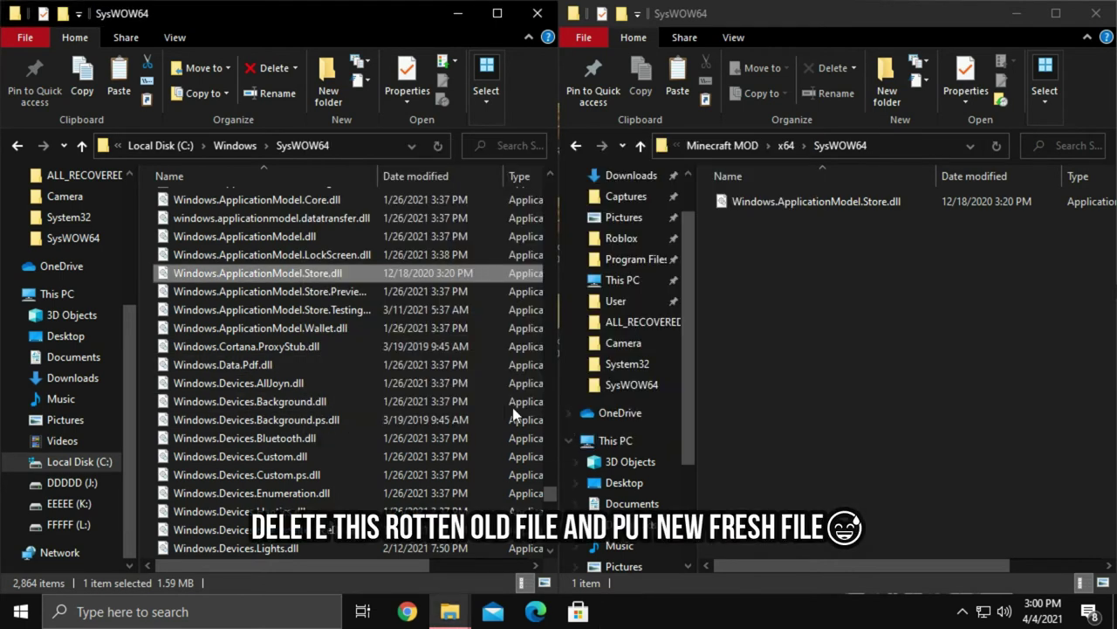
# Replace Windows.ApplicationModel.Store.dll in C:\Windows\SysWOW64 with the copy from the mod's x64\SysWOW64 folder, and close that folder window.
pyautogui.rightClick(356, 268)
pyautogui.click(406, 508)
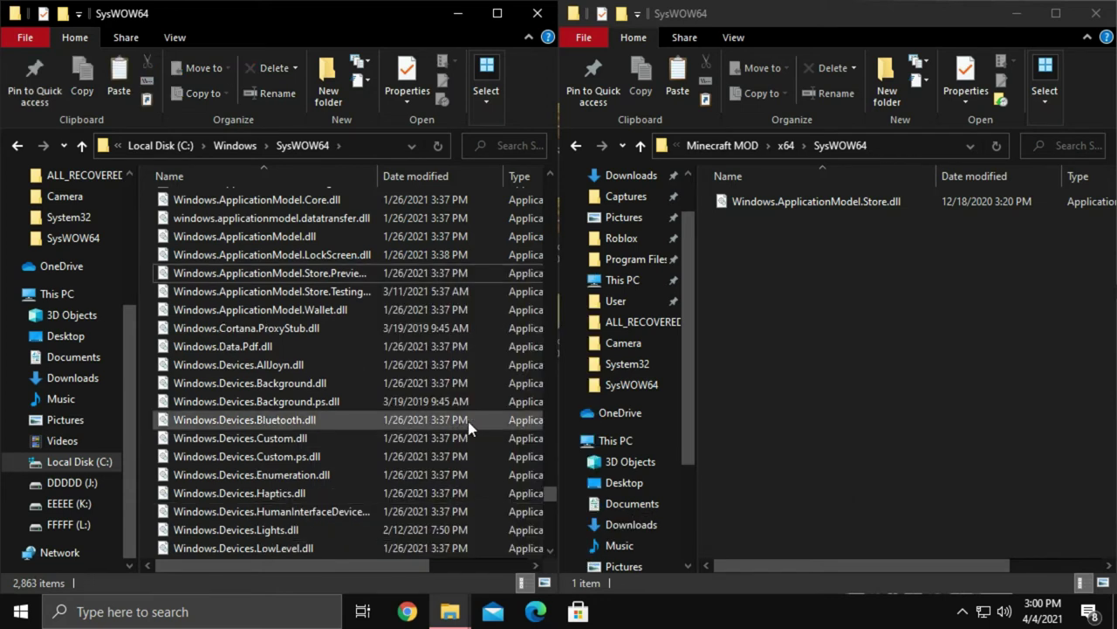
pyautogui.click(871, 204)
pyautogui.rightClick(869, 203)
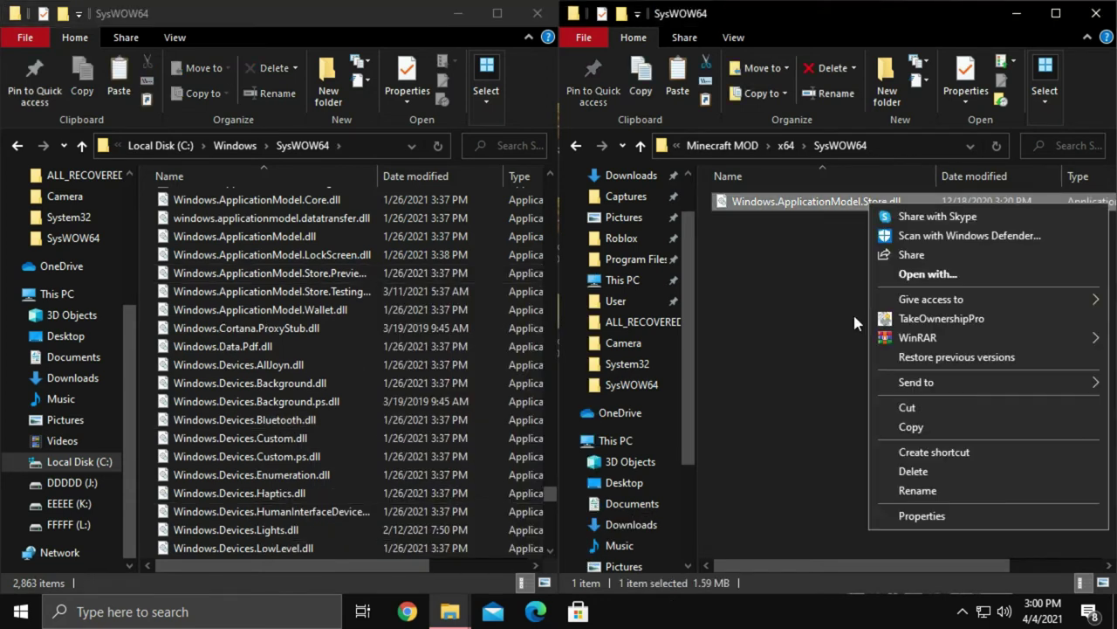
pyautogui.click(899, 408)
pyautogui.click(139, 321)
pyautogui.rightClick(139, 322)
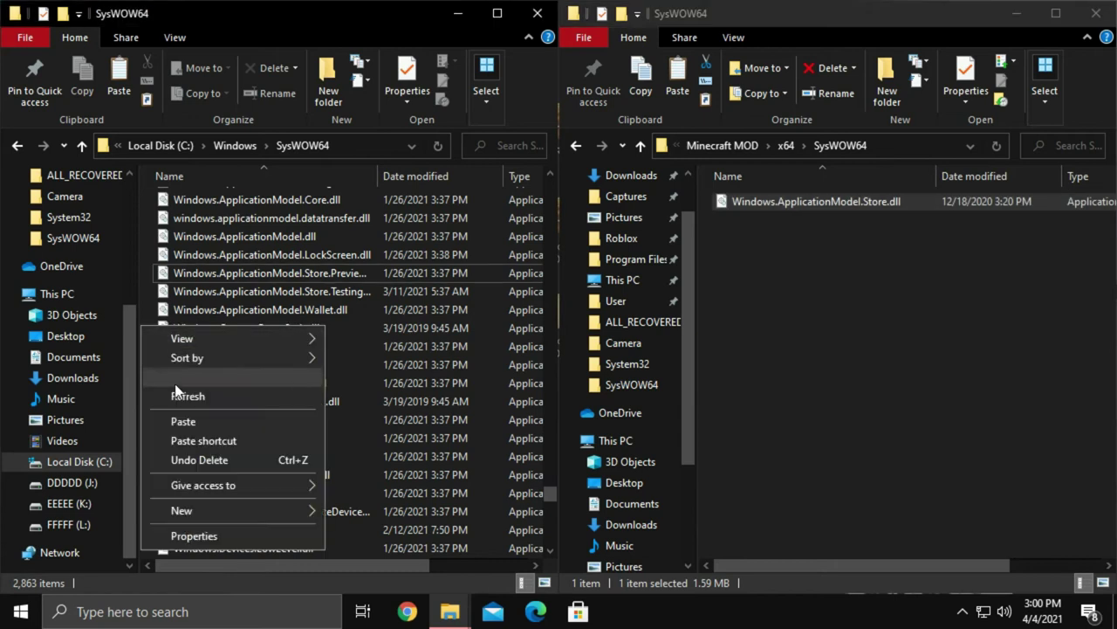
pyautogui.click(189, 421)
pyautogui.click(527, 194)
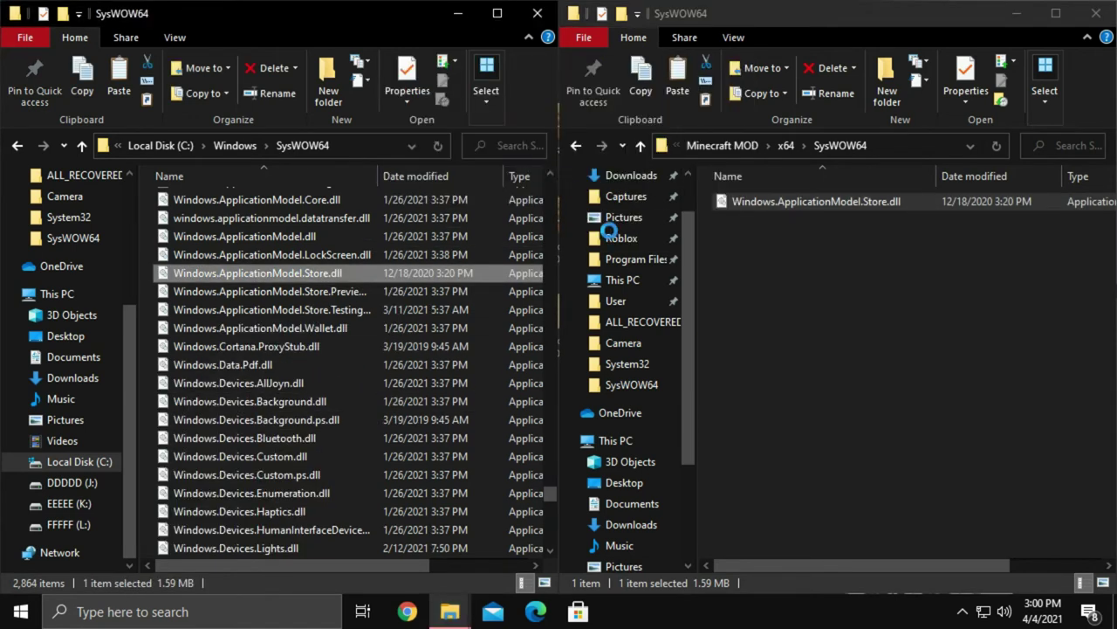
pyautogui.click(541, 16)
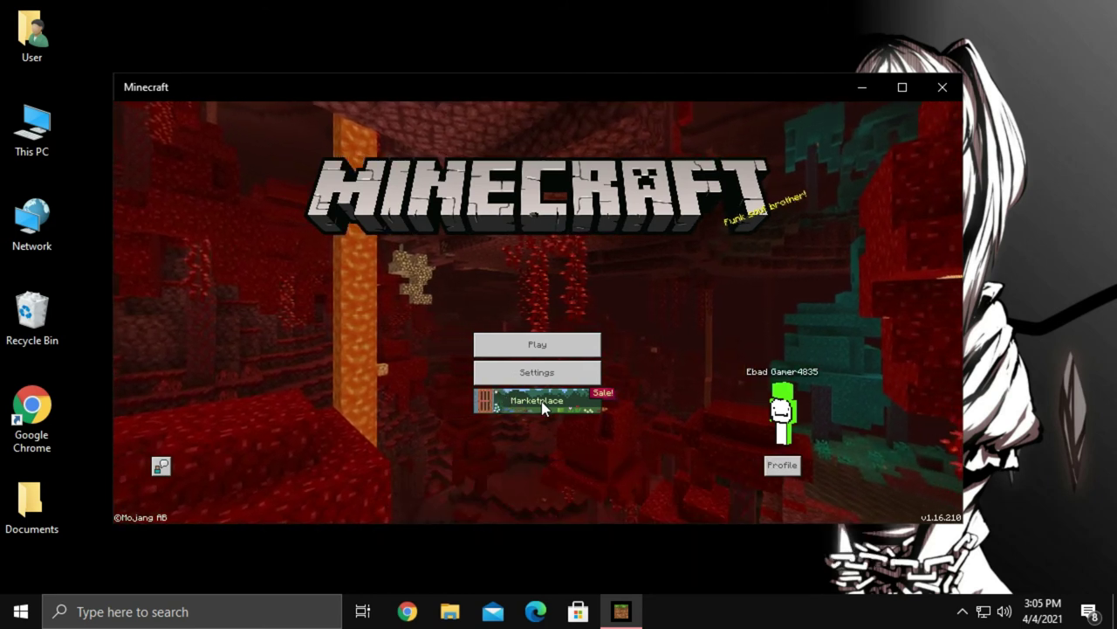
# In Minecraft, go to the play screen, widen the game window slightly and show the featured servers.
pyautogui.click(537, 347)
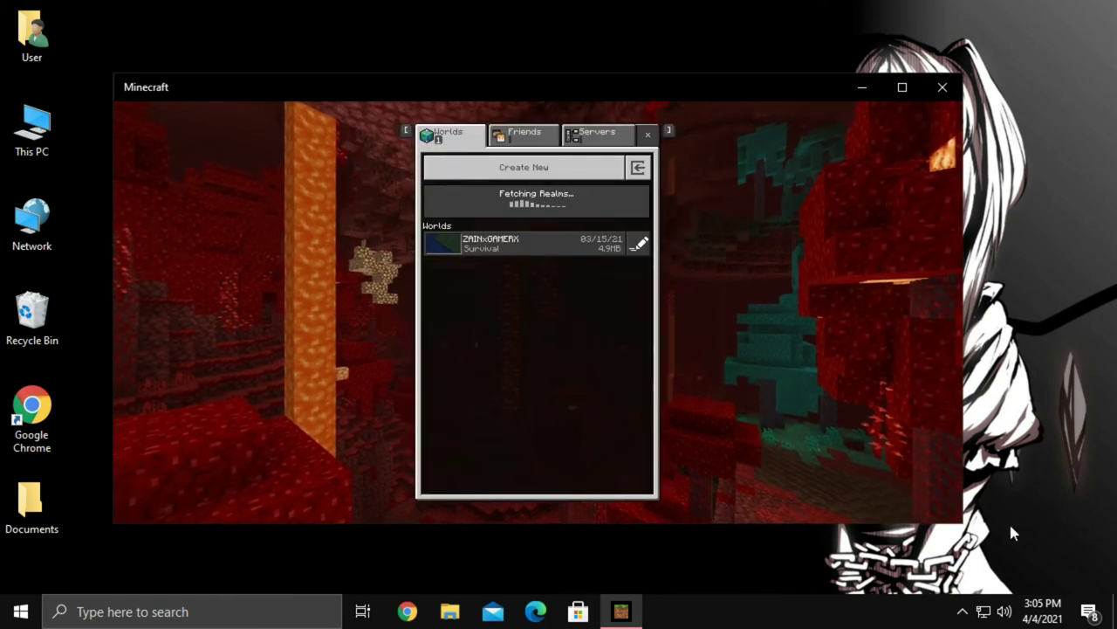
pyautogui.moveTo(991, 503); pyautogui.dragTo(992, 503)
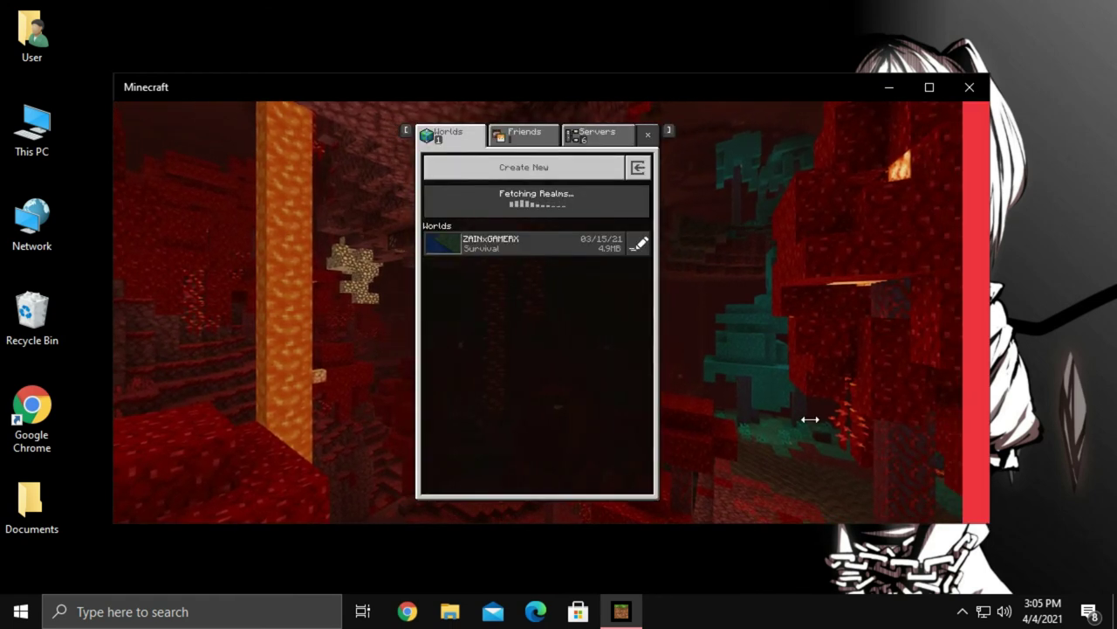
pyautogui.click(601, 129)
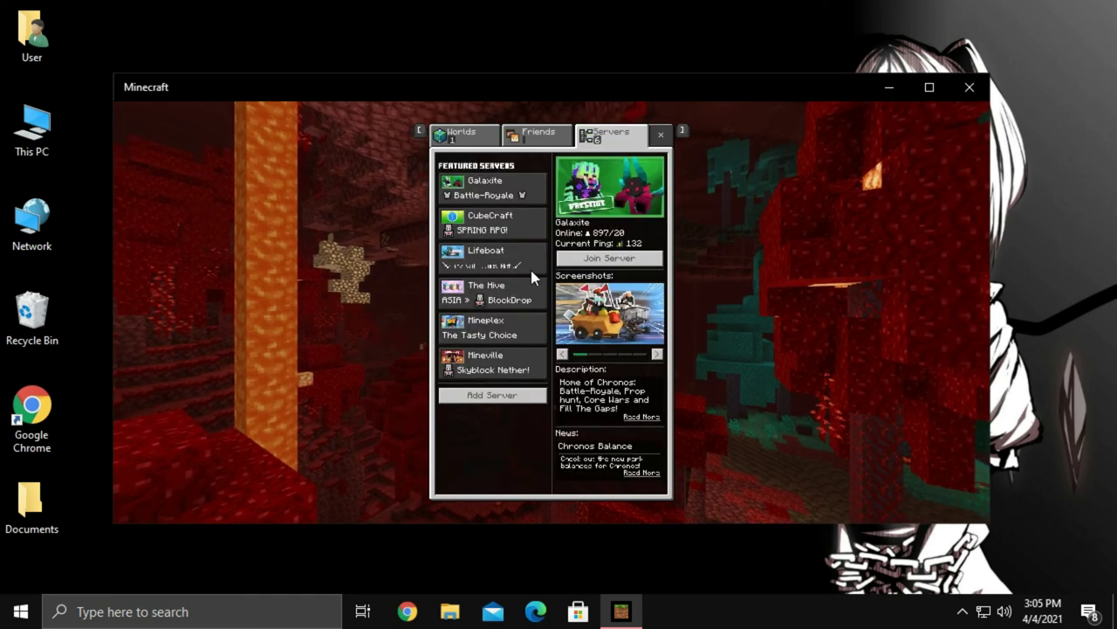
# Select The Hive among the featured servers and join it, dismissing the external server form without adding anything.
pyautogui.click(513, 302)
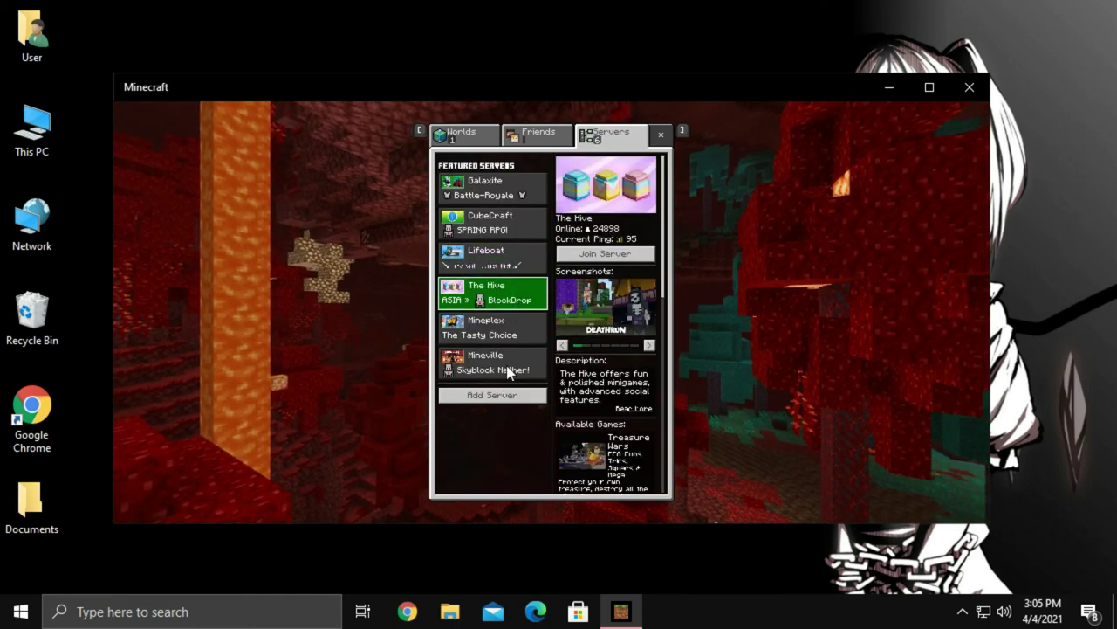
pyautogui.click(512, 396)
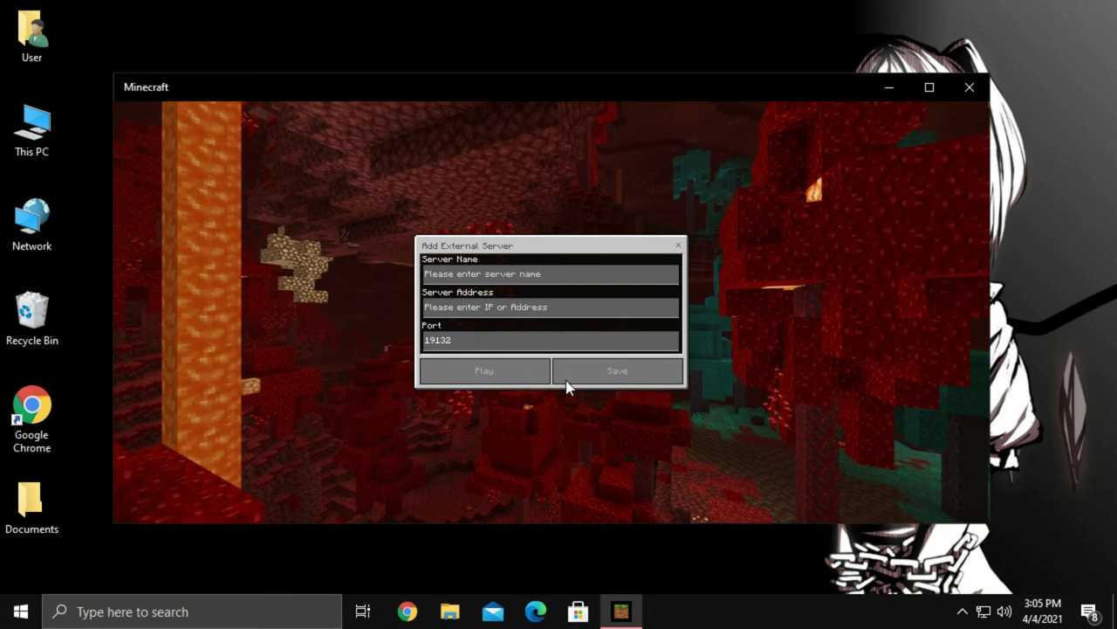
pyautogui.press('Escape')
pyautogui.click(524, 305)
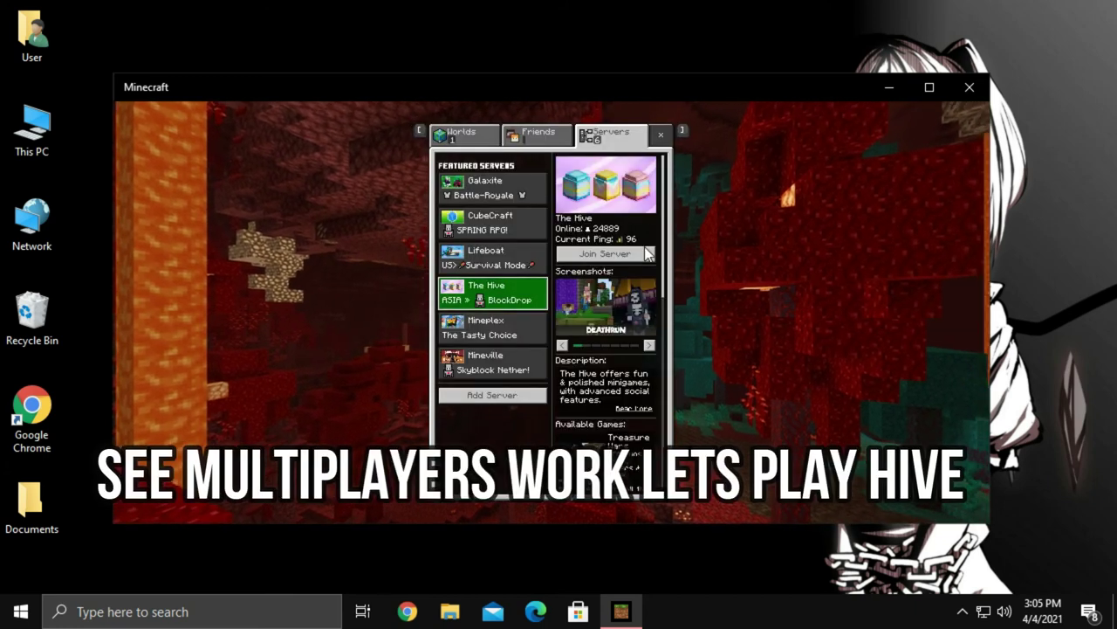
pyautogui.click(650, 264)
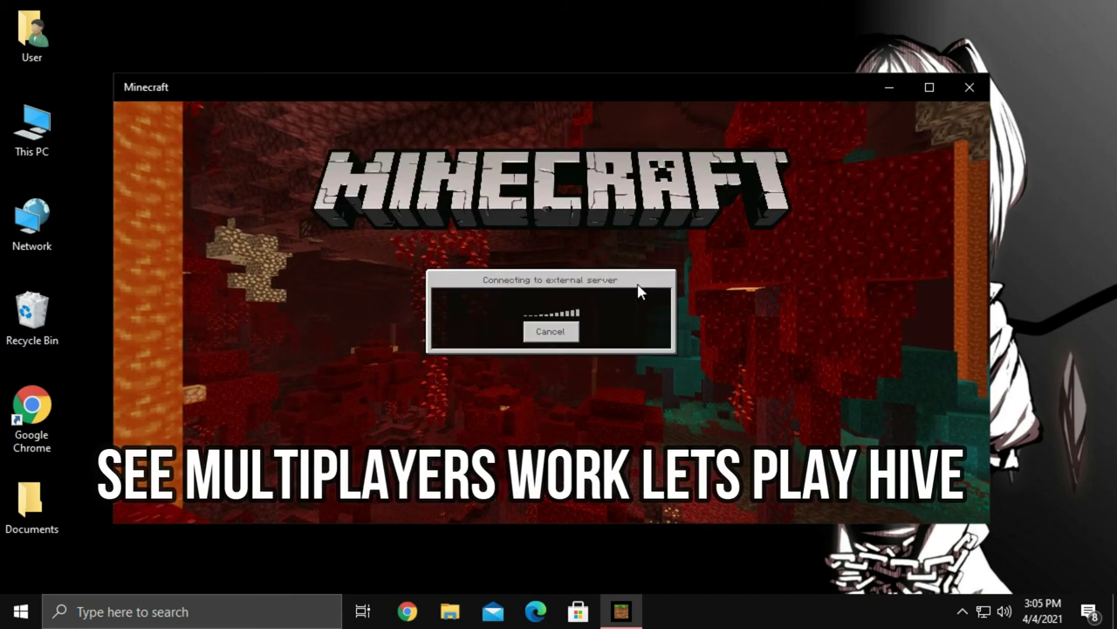